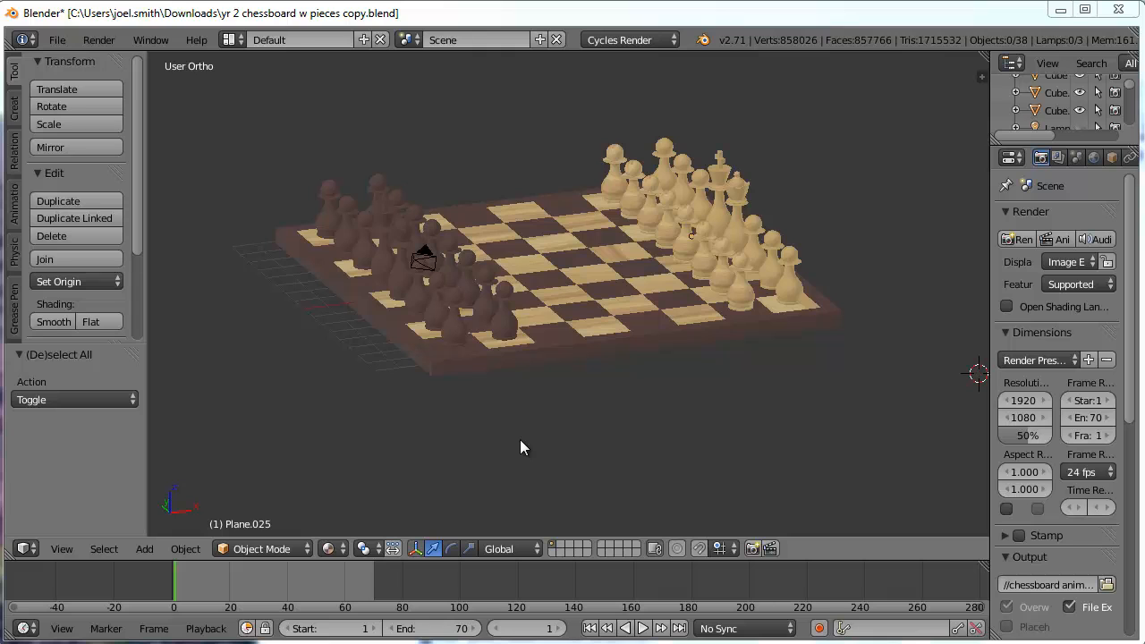
Step: View the scene through the camera and, with the camera locked to the view, move it in closer to the chess pieces
{"action": "right_click", "coordinate": [562, 351]}
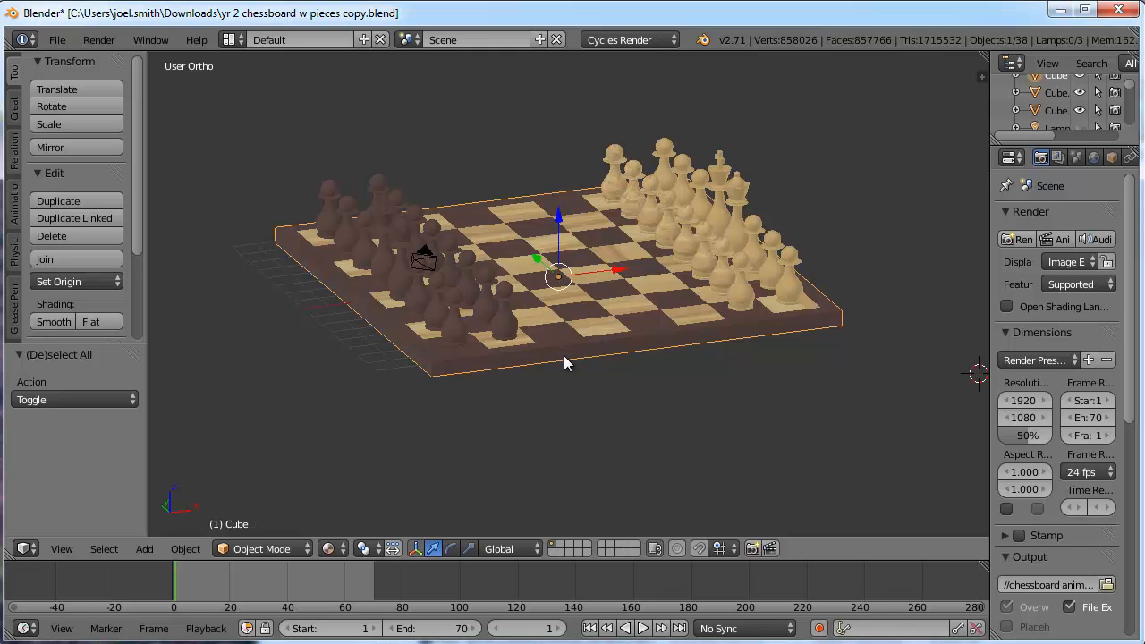
{"action": "key", "text": "KP_0"}
{"action": "scroll", "coordinate": [629, 297], "scroll_direction": "down", "scroll_amount": 2}
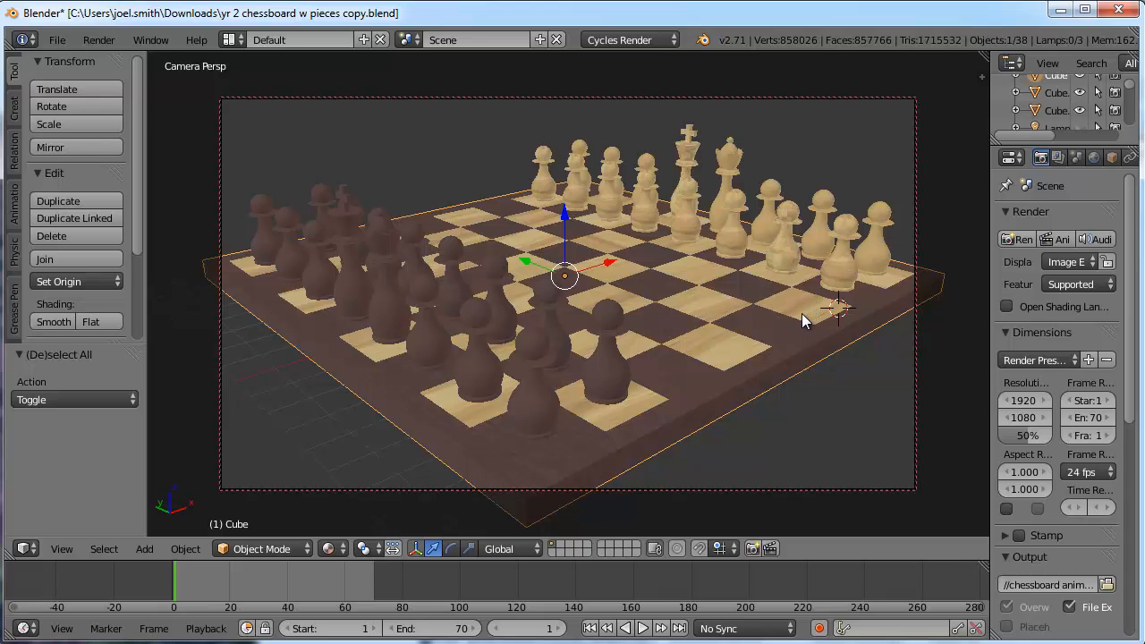
{"action": "key", "text": "n"}
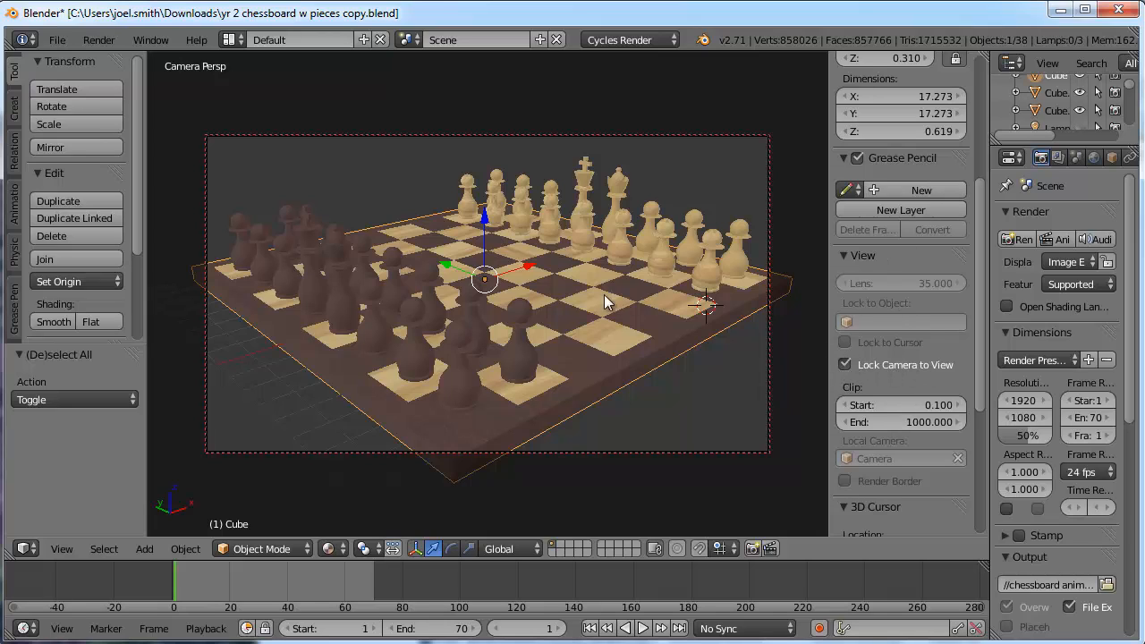
{"action": "key", "text": "n"}
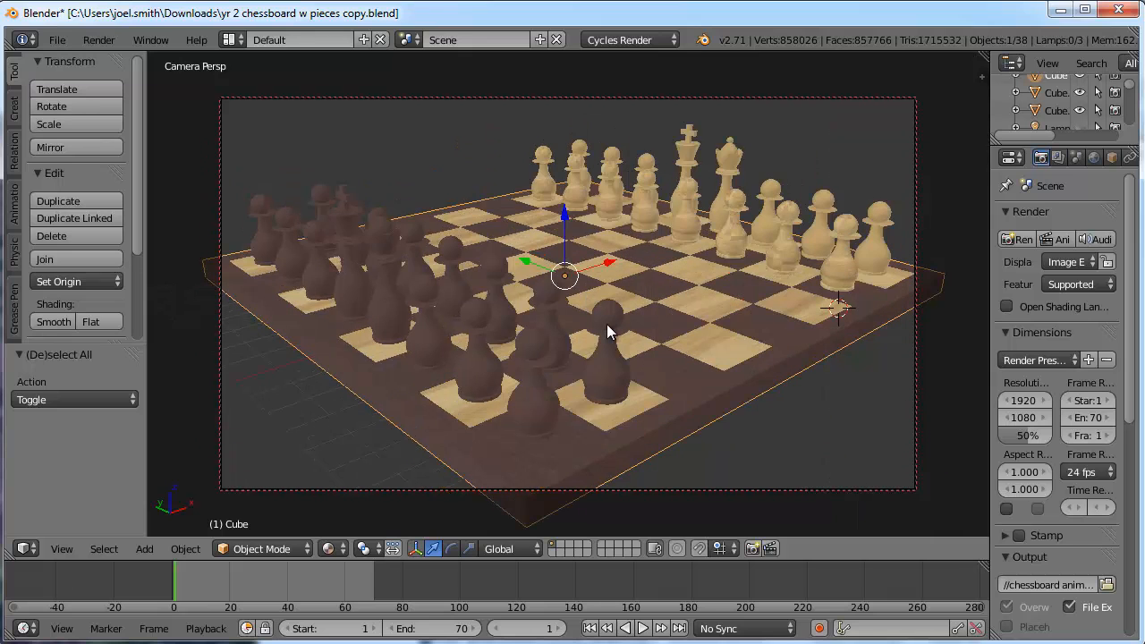
{"action": "scroll", "coordinate": [606, 324], "scroll_direction": "up", "scroll_amount": 3}
{"action": "scroll", "coordinate": [607, 324], "scroll_direction": "down", "scroll_amount": 3}
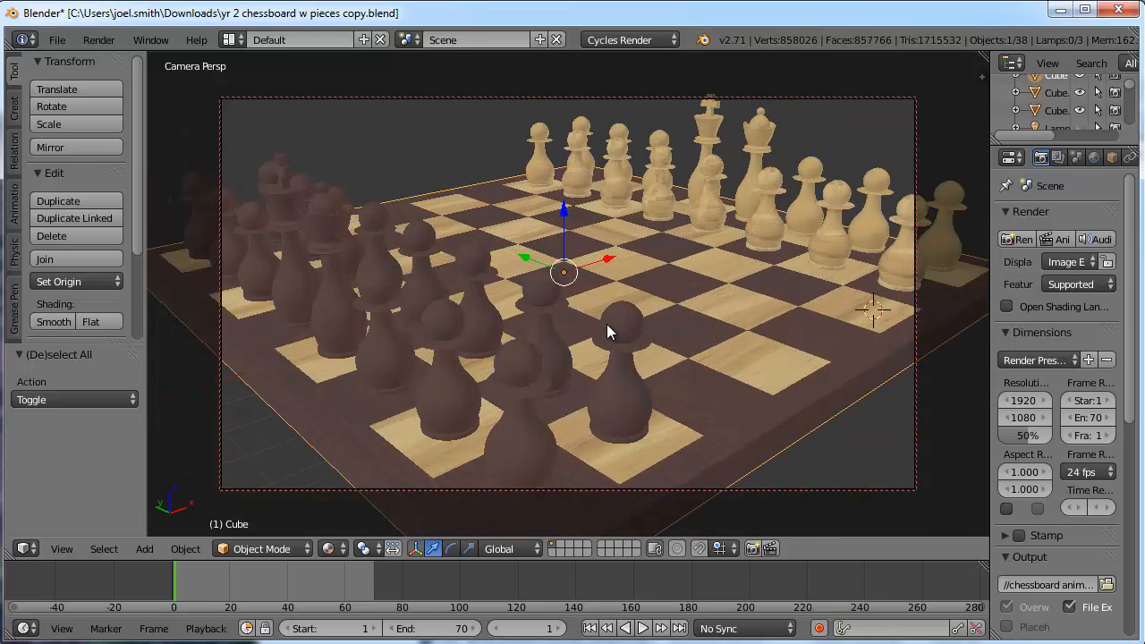
{"action": "scroll", "coordinate": [607, 324], "scroll_direction": "up", "scroll_amount": 2}
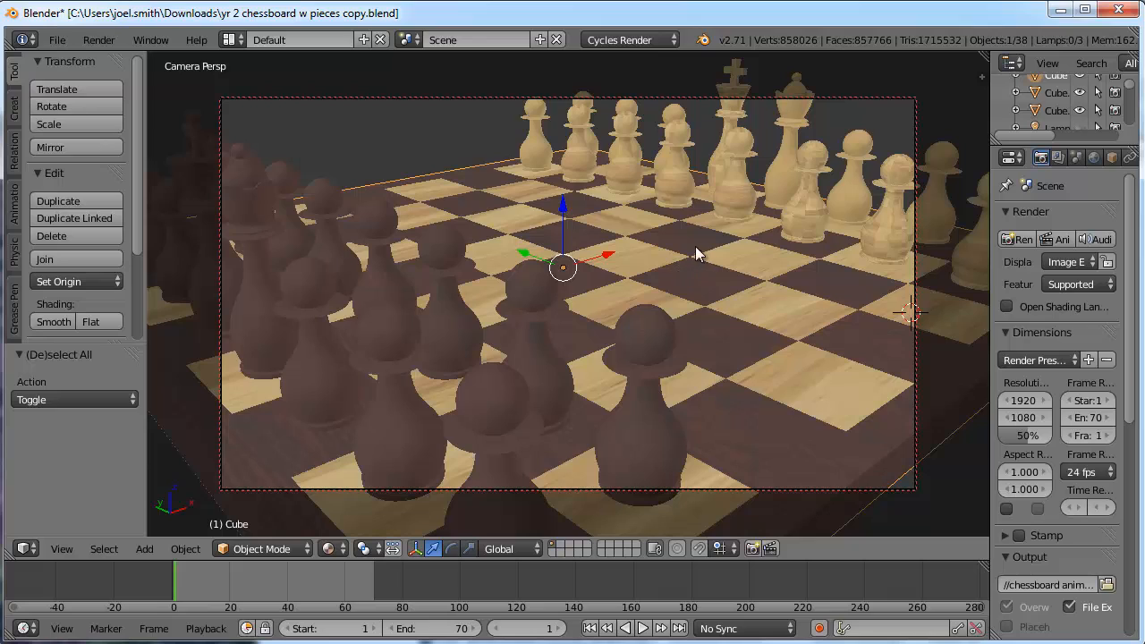
Step: Select the light pawn in front of the king and set the animation's end frame to 250
{"action": "right_click", "coordinate": [737, 193]}
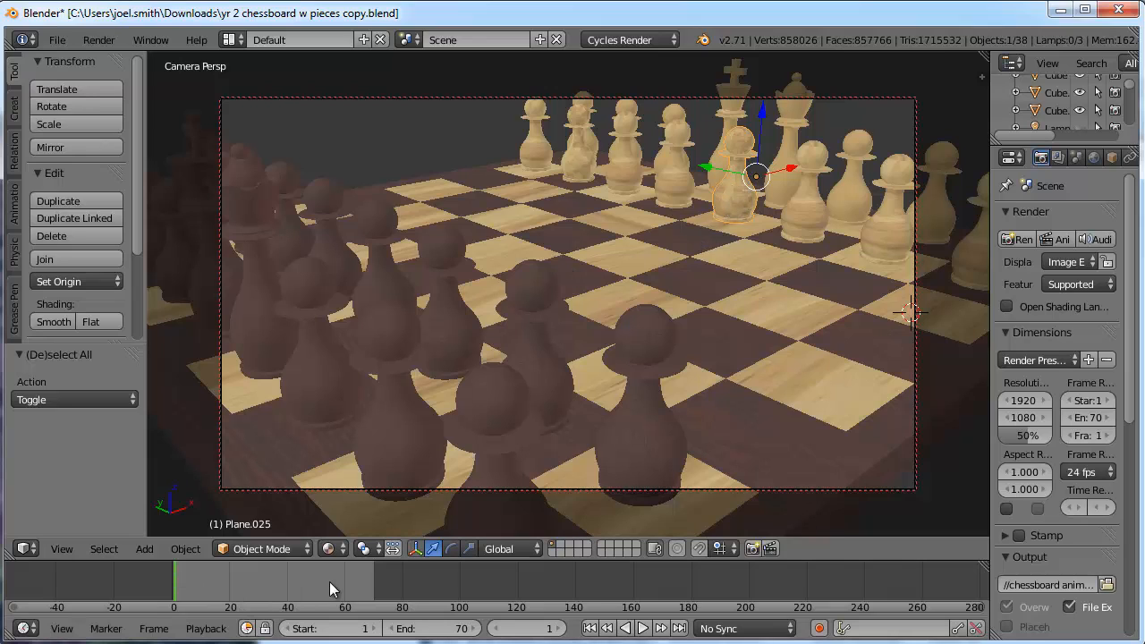
{"action": "left_click", "coordinate": [442, 628]}
{"action": "type", "text": "250"}
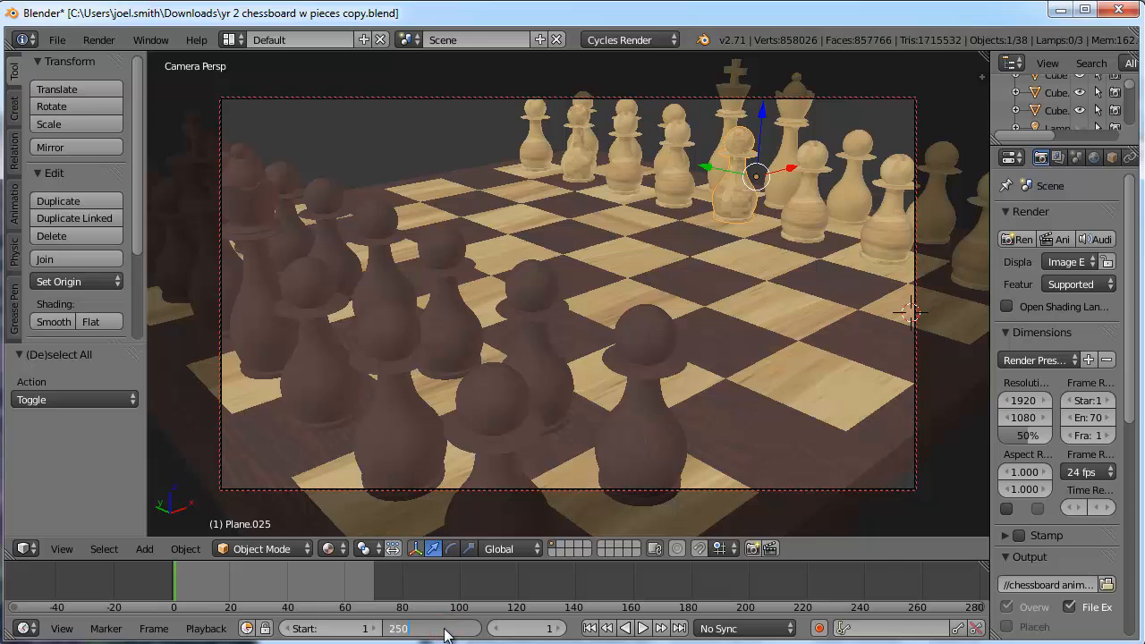
{"action": "key", "text": "Return"}
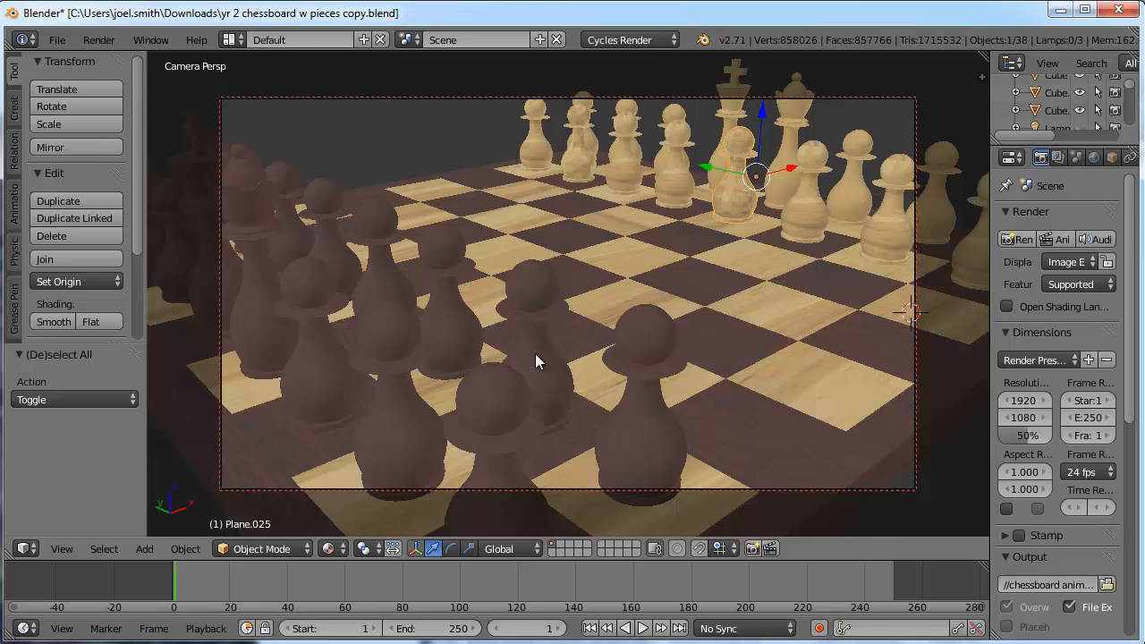
Step: Set the active keying set to LocRotScale and insert a keyframe for the selected light pawn at frame 1
{"action": "key", "text": "i"}
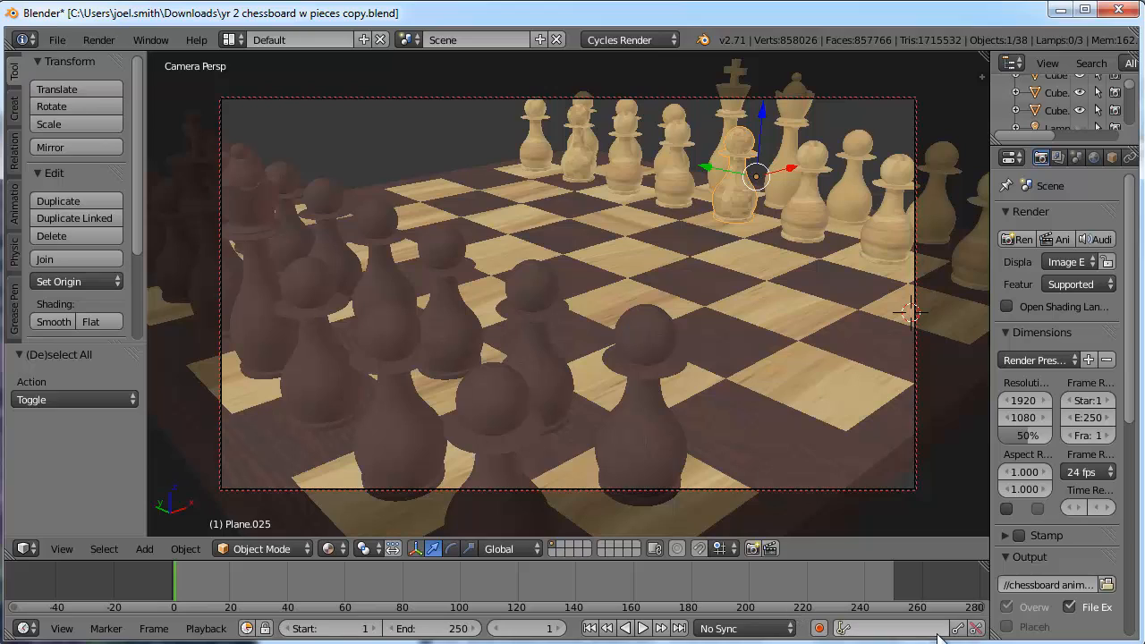
{"action": "left_click", "coordinate": [843, 627]}
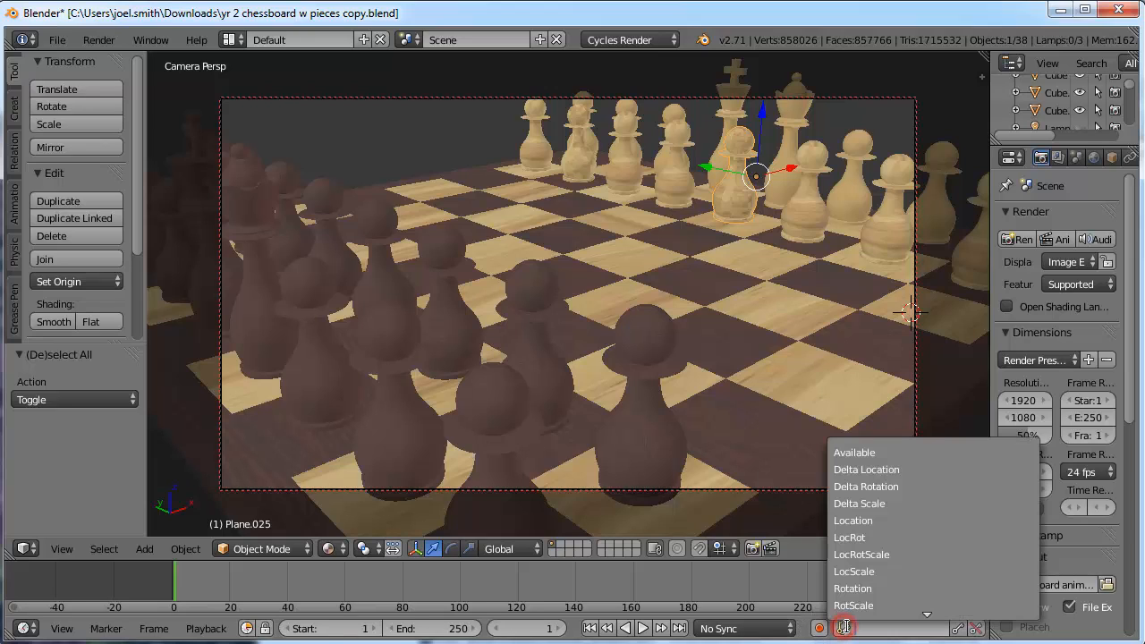
{"action": "left_click", "coordinate": [876, 553]}
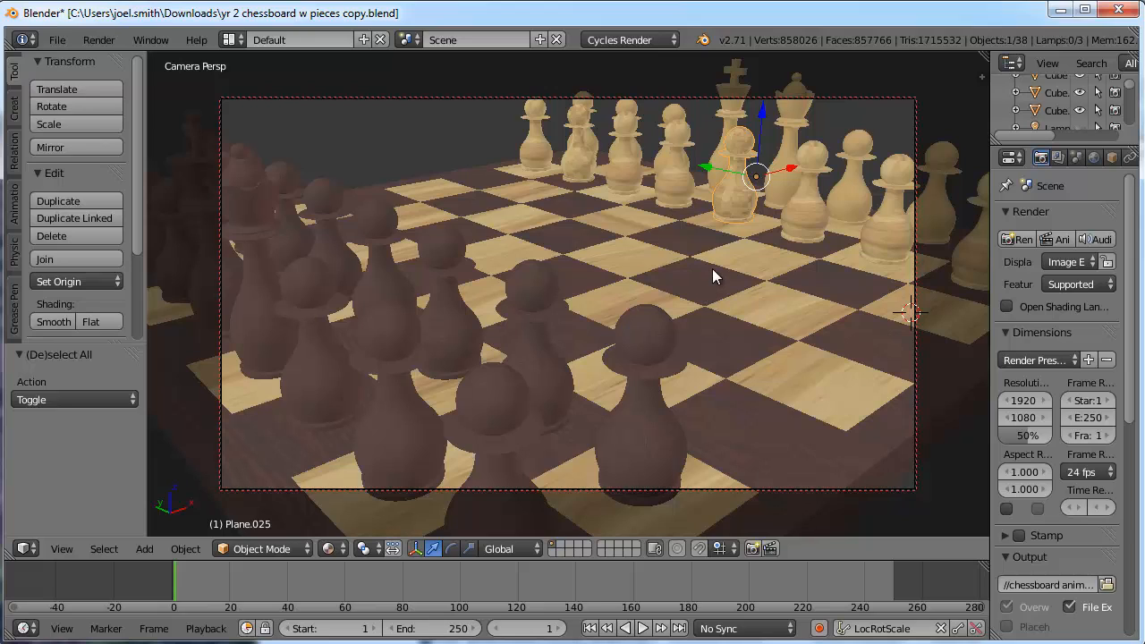
{"action": "key", "text": "i"}
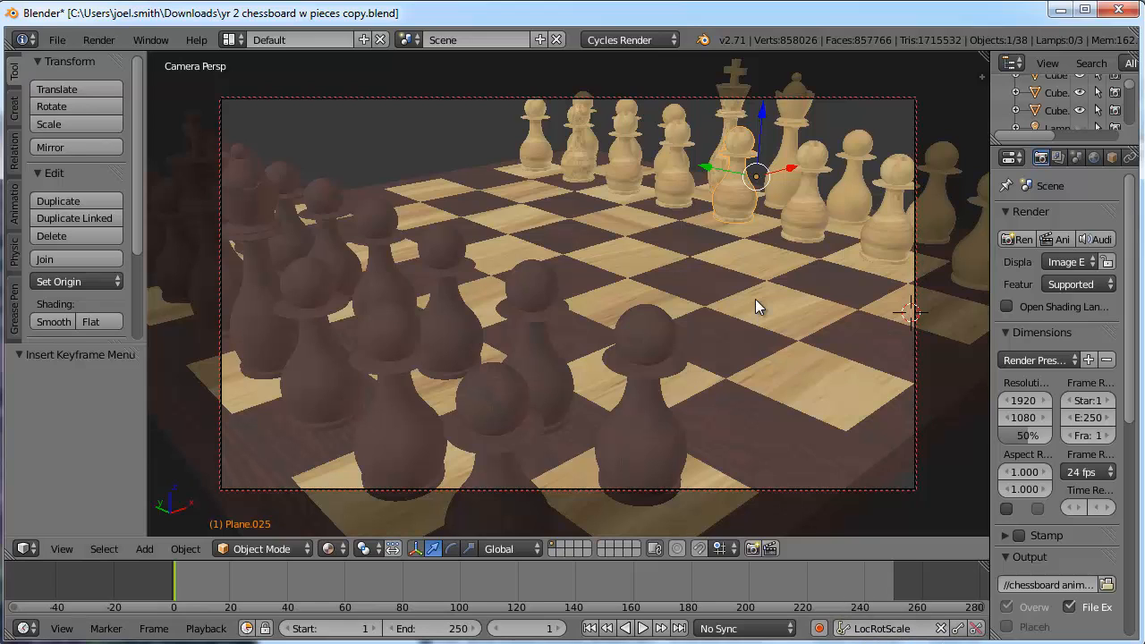
Step: At frame 20, move the light pawn about -6.1 units along X across the board and insert a keyframe
{"action": "left_click_drag", "start_coordinate": [193, 582], "coordinate": [229, 576]}
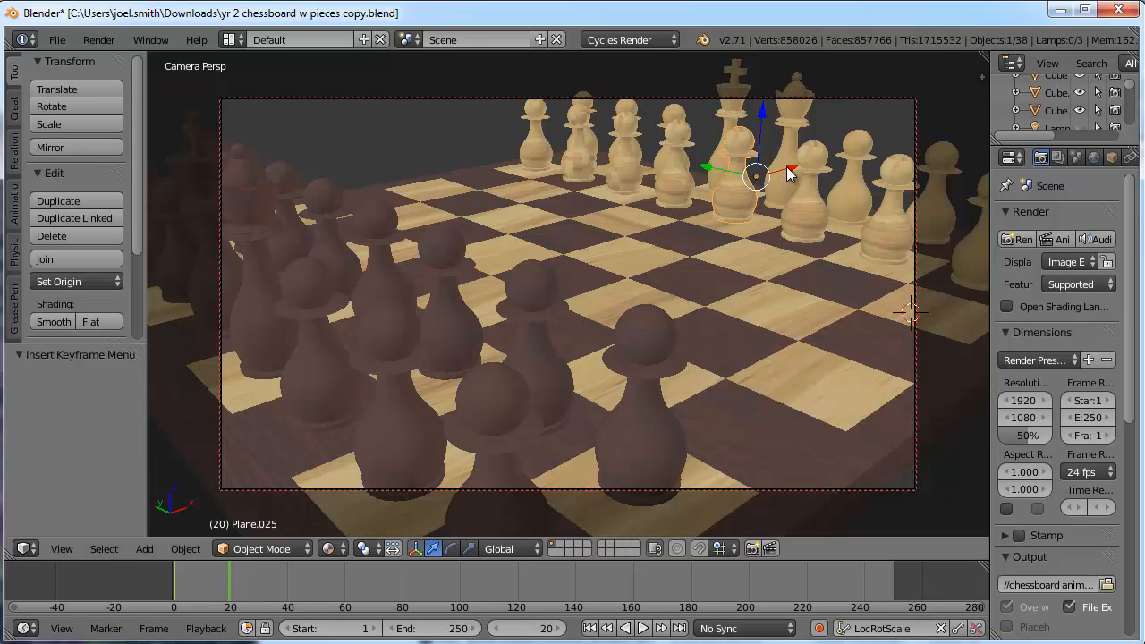
{"action": "left_click_drag", "start_coordinate": [791, 173], "coordinate": [628, 255]}
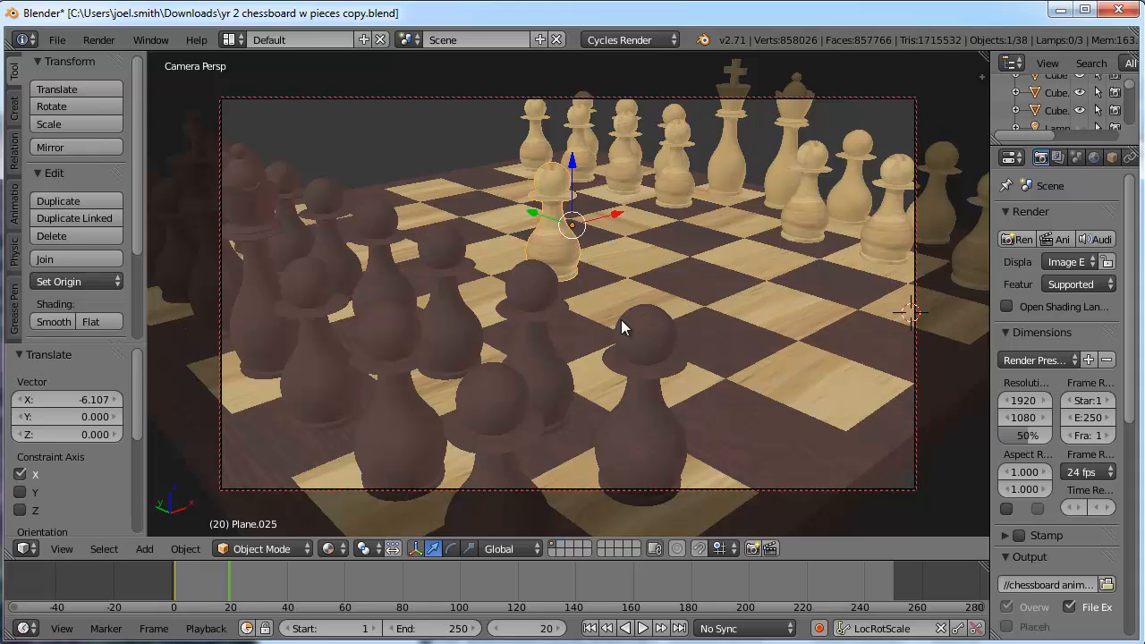
{"action": "key", "text": "i"}
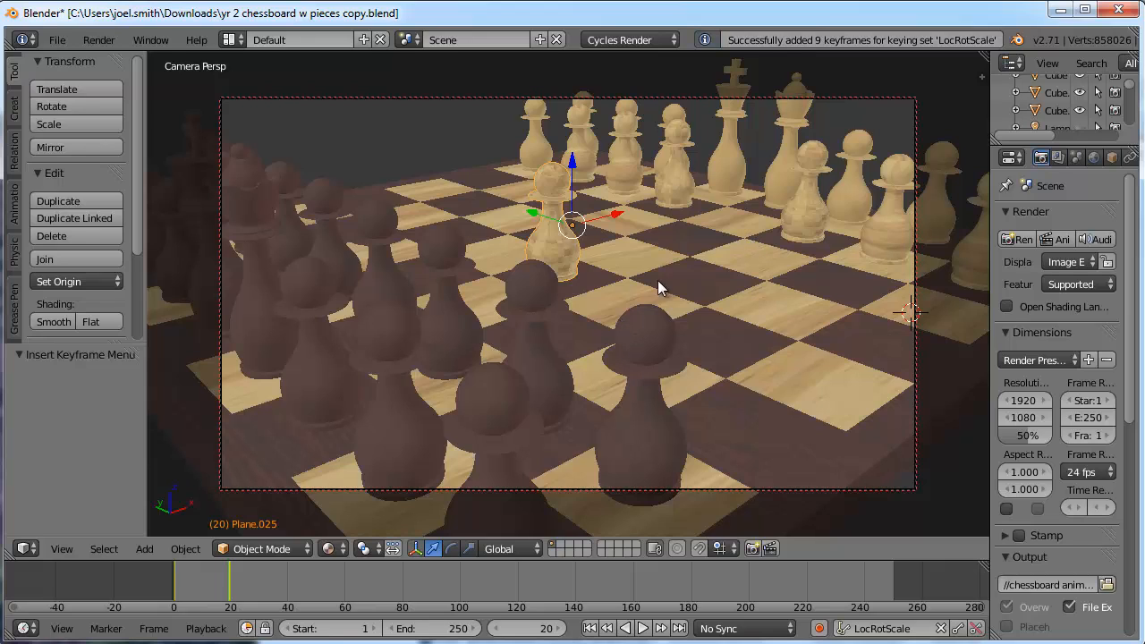
Step: Advance to frame 25, select the camera and insert a LocRotScale keyframe for its starting position
{"action": "left_click", "coordinate": [558, 628]}
{"action": "left_click", "coordinate": [558, 628]}
{"action": "left_click", "coordinate": [558, 628]}
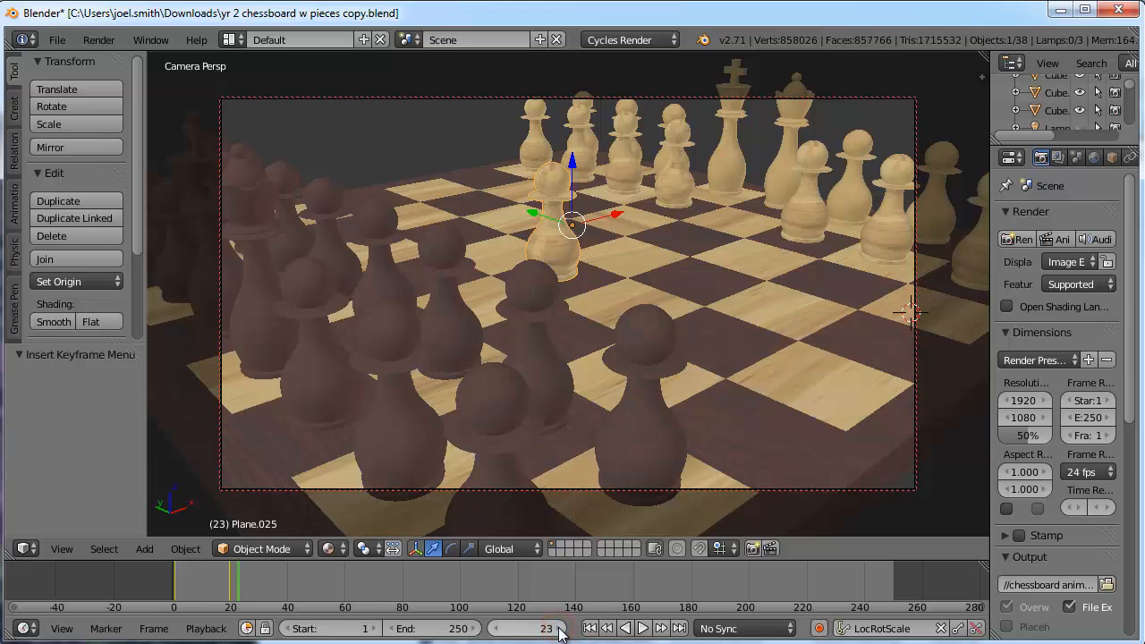
{"action": "left_click", "coordinate": [558, 628]}
{"action": "left_click", "coordinate": [559, 628]}
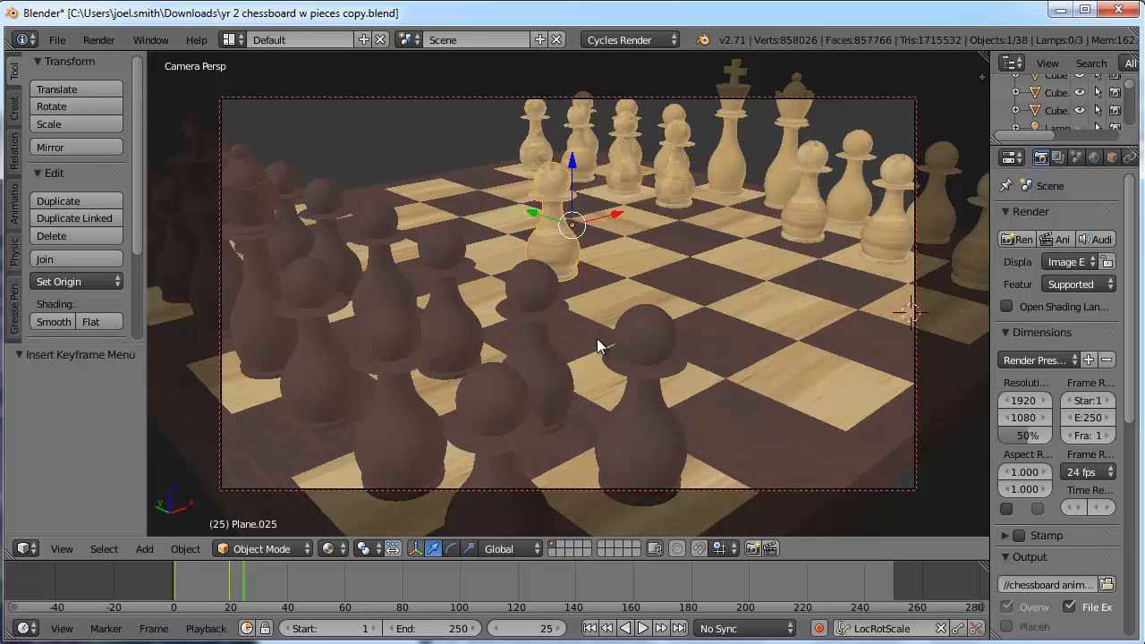
{"action": "right_click", "coordinate": [915, 386]}
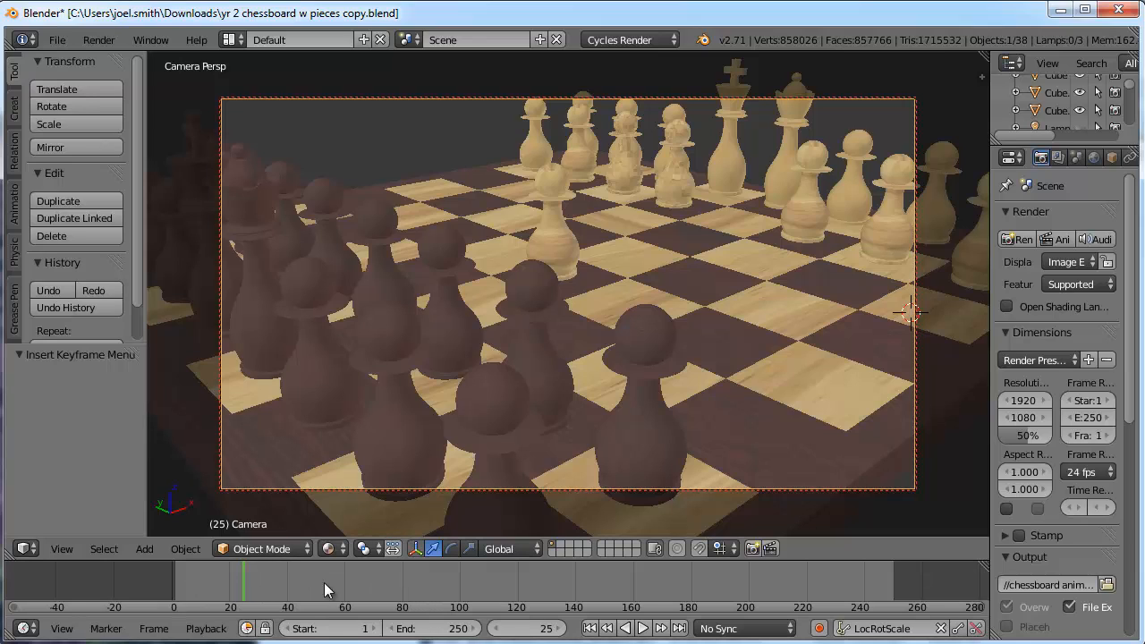
{"action": "key", "text": "i"}
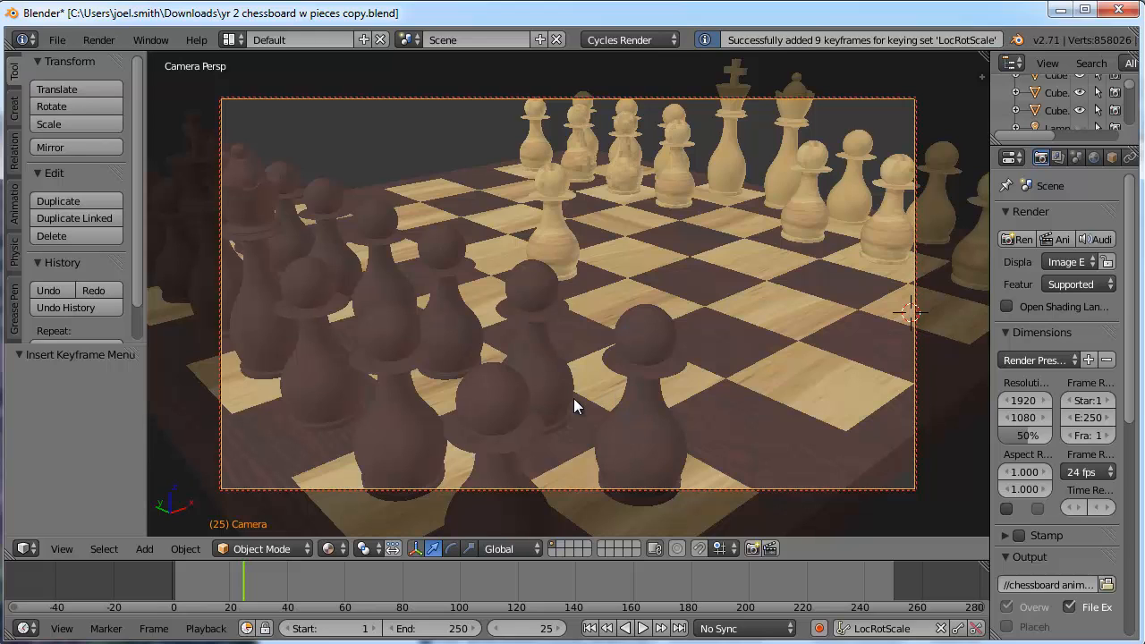
Step: At frame 60, swing the camera around behind the light king and queen, zoom in, and insert a camera keyframe
{"action": "left_click_drag", "start_coordinate": [248, 581], "coordinate": [344, 581]}
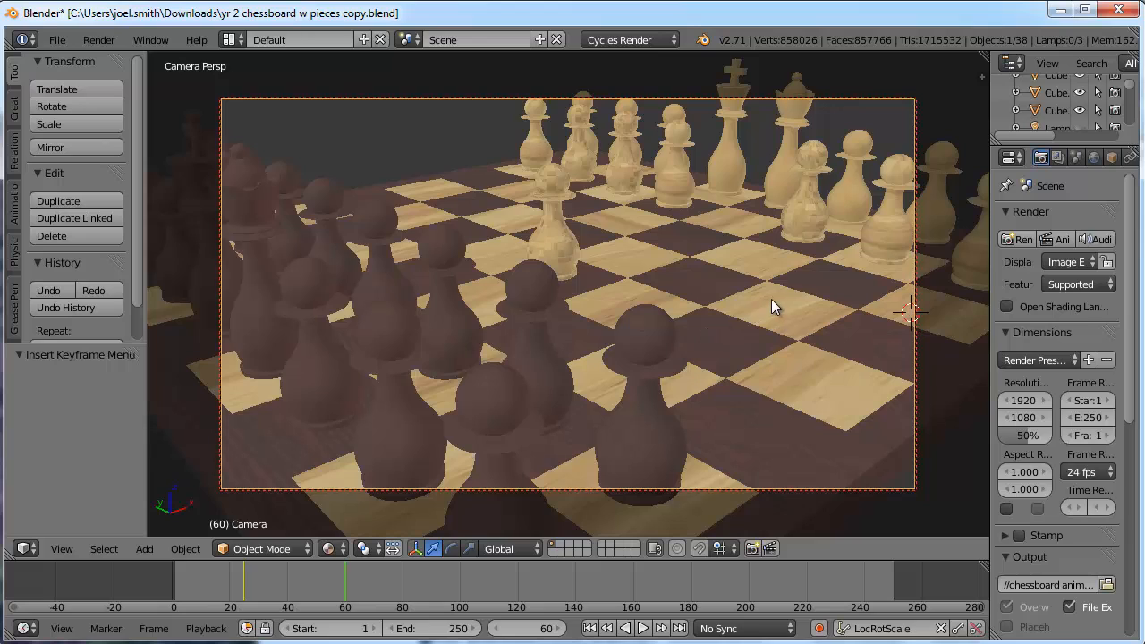
{"action": "middle_click_drag", "start_coordinate": [771, 299], "coordinate": [532, 262]}
{"action": "scroll", "coordinate": [518, 275], "scroll_direction": "up", "scroll_amount": 2}
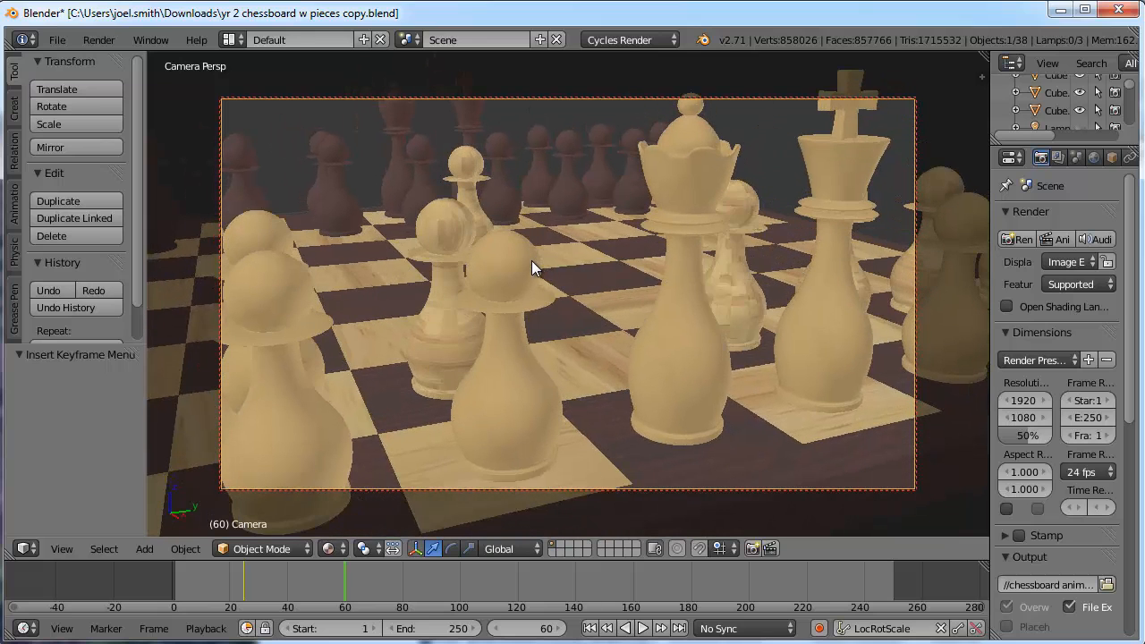
{"action": "right_click", "coordinate": [334, 202]}
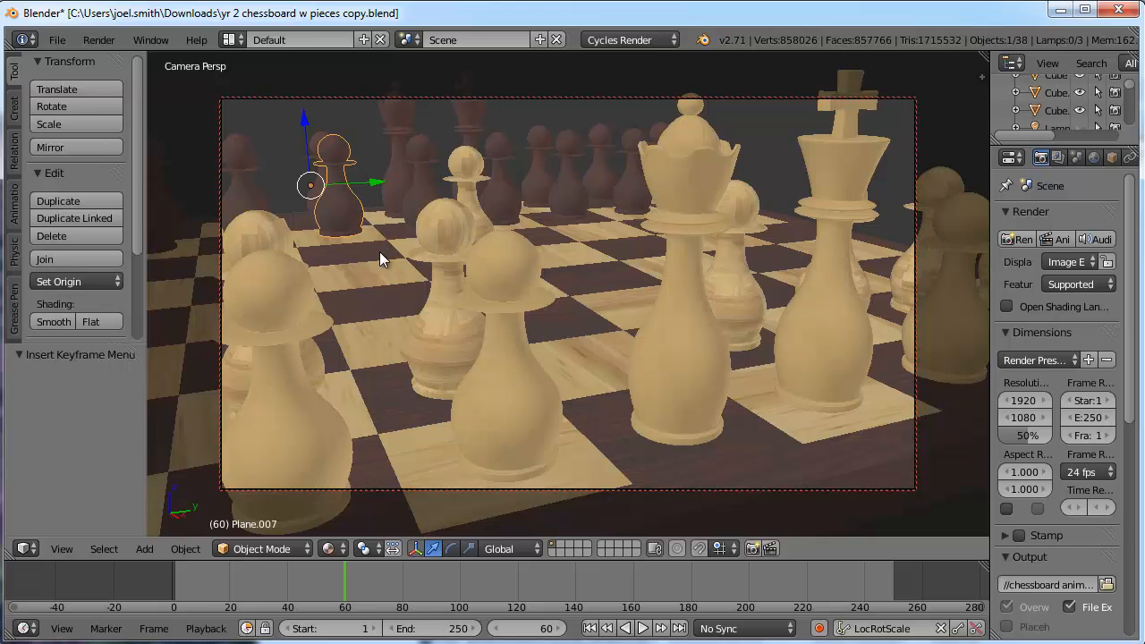
{"action": "key", "text": "Delete"}
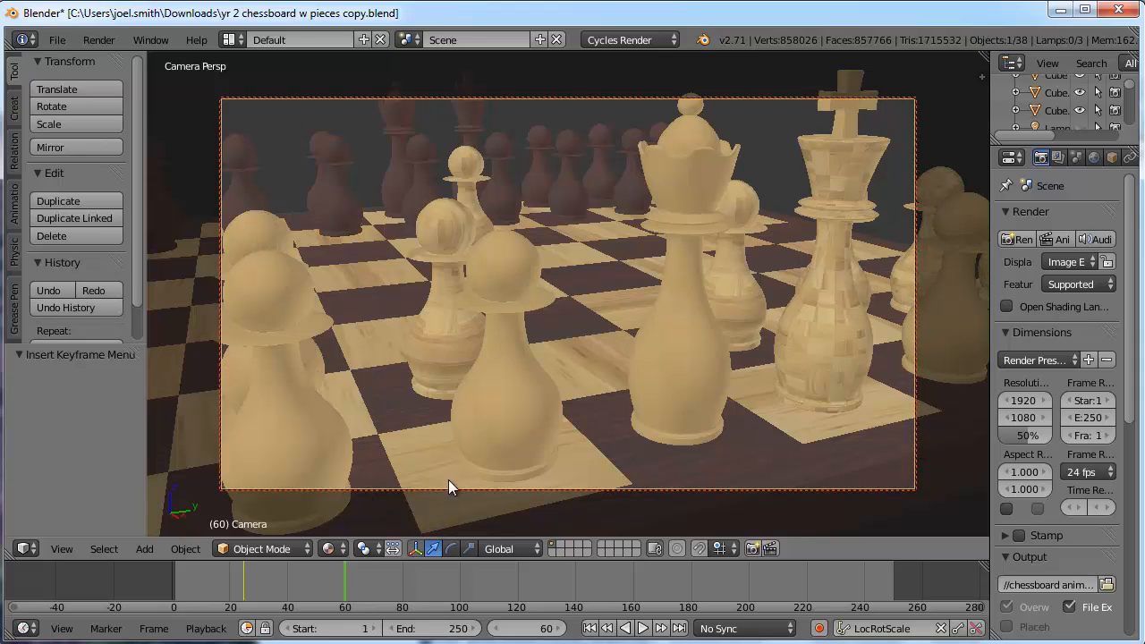
{"action": "key", "text": "i"}
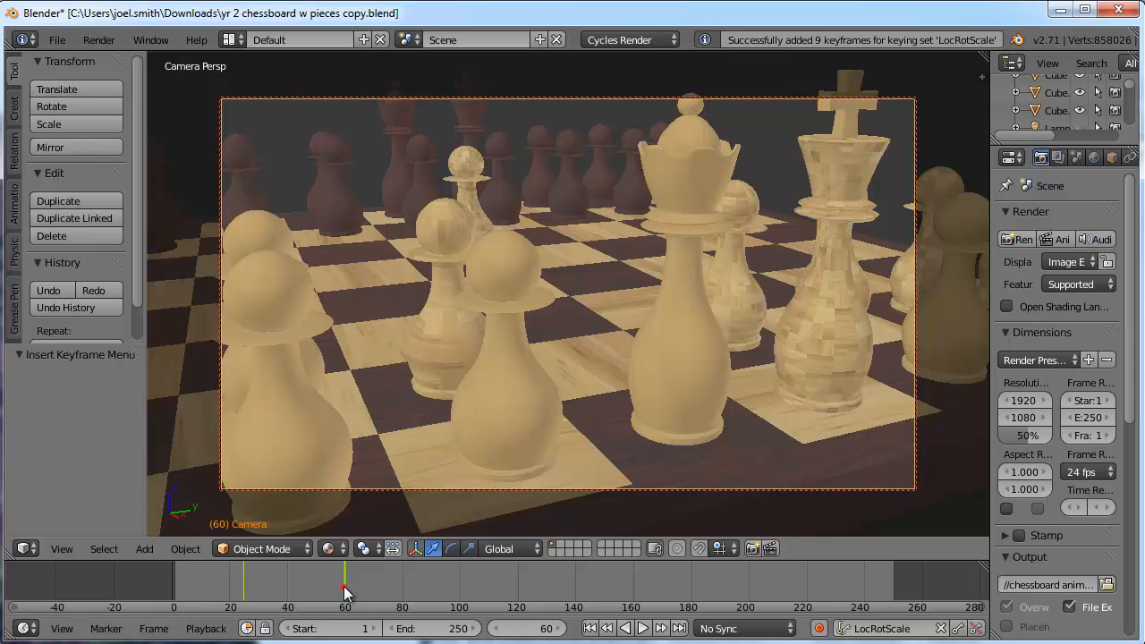
{"action": "mouse_move", "coordinate": [345, 590]}
{"action": "left_mouse_down"}
{"action": "mouse_move", "coordinate": [246, 587]}
{"action": "mouse_move", "coordinate": [344, 570]}
{"action": "left_mouse_up"}
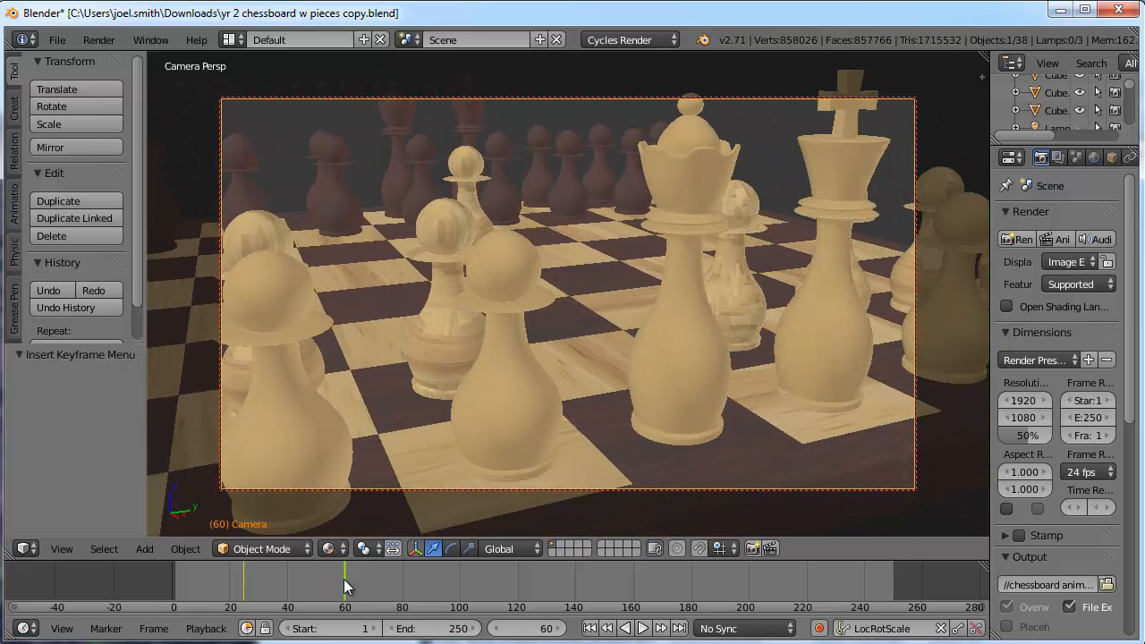
Step: Switch to the top view and scrub back from frame 60 to frame 27 to examine the camera's path around the board
{"action": "middle_click_drag", "start_coordinate": [536, 387], "coordinate": [716, 392]}
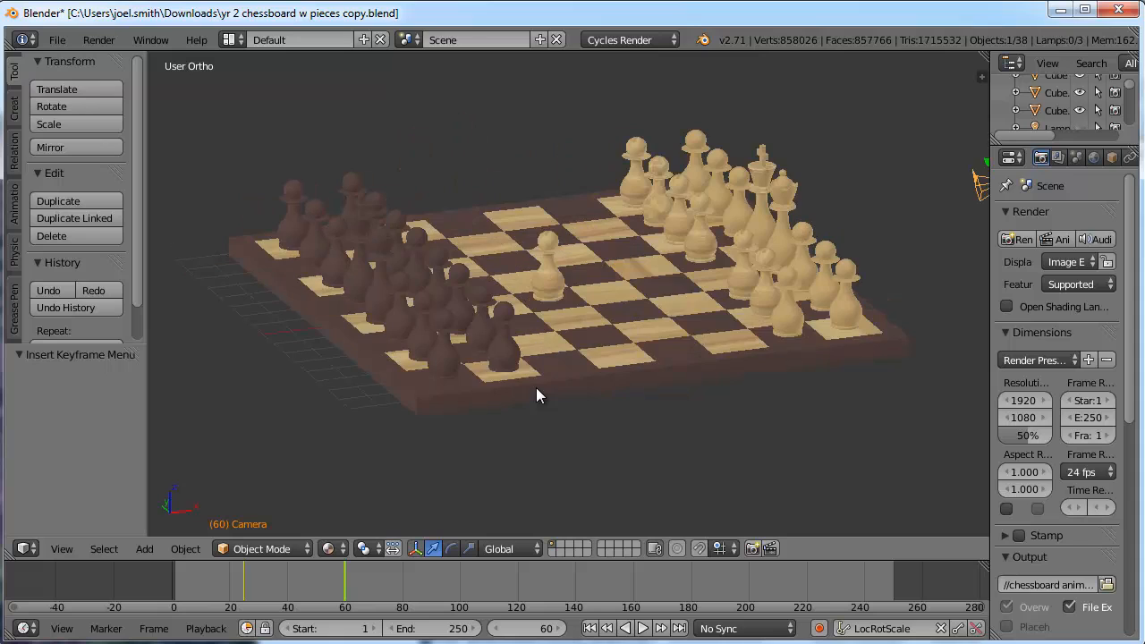
{"action": "key", "text": "KP_7"}
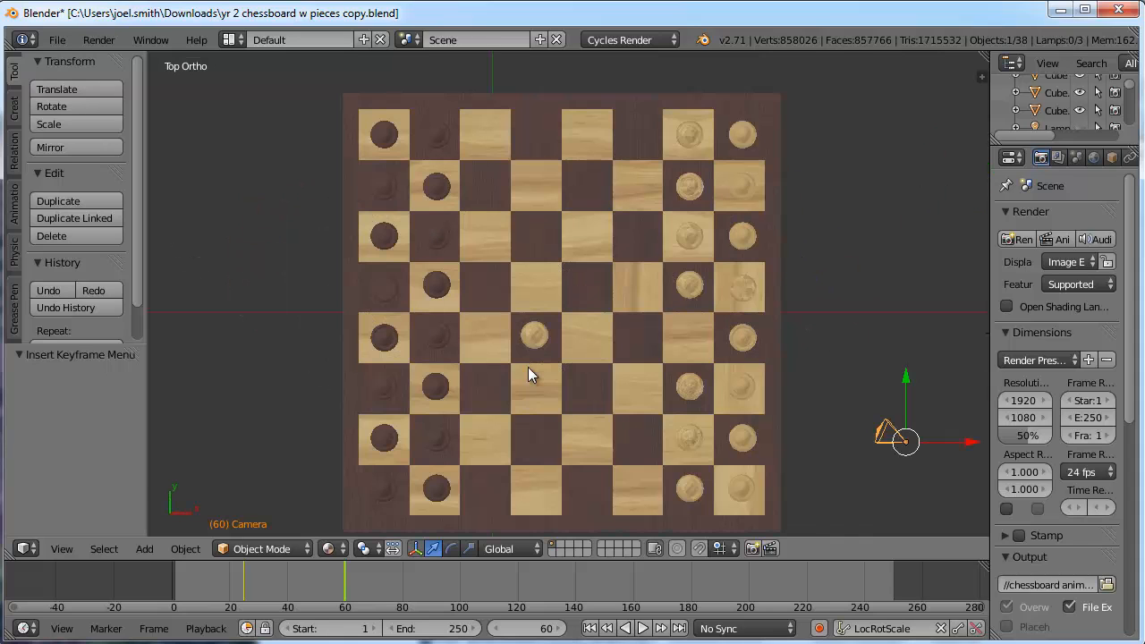
{"action": "scroll", "coordinate": [543, 378], "scroll_direction": "down", "scroll_amount": 1}
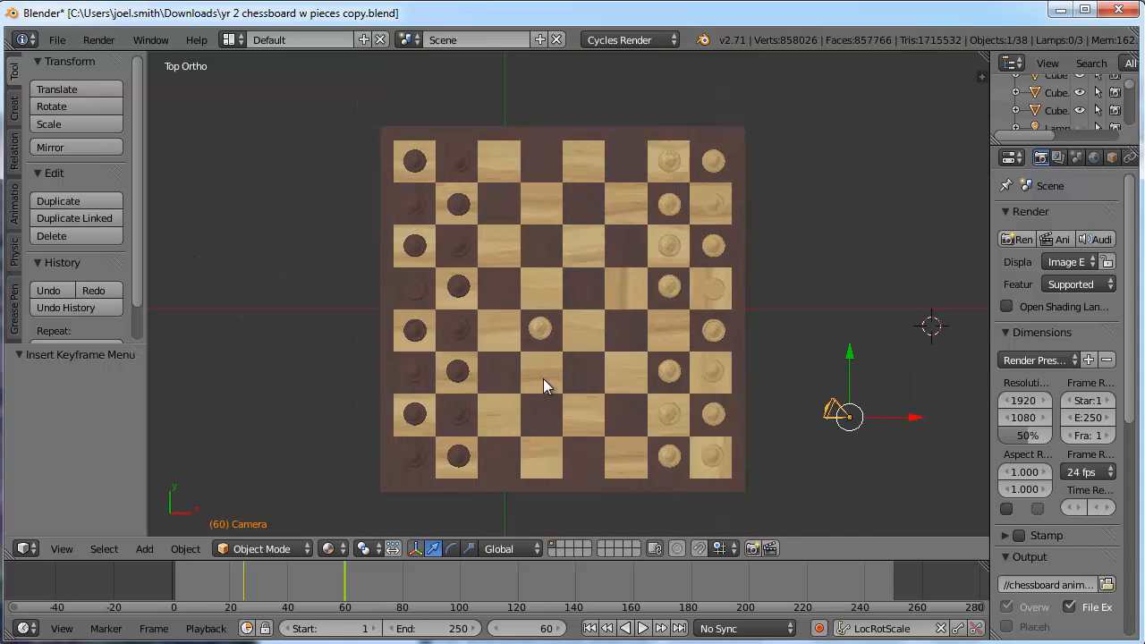
{"action": "left_click_drag", "start_coordinate": [282, 586], "coordinate": [247, 586]}
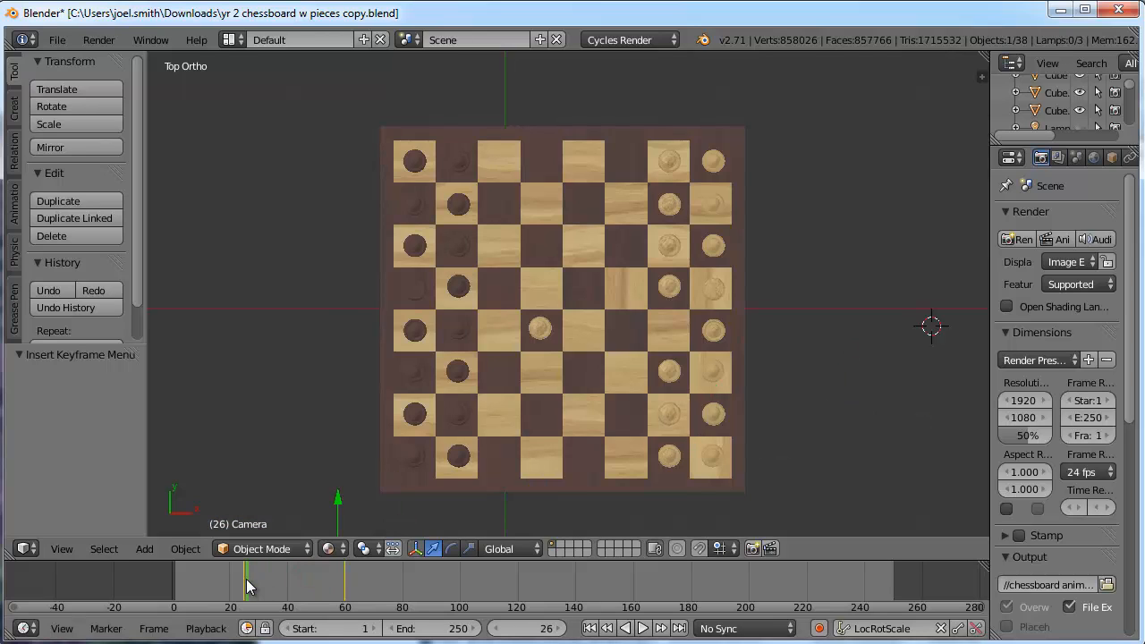
{"action": "key", "text": "Right"}
{"action": "scroll", "coordinate": [627, 394], "scroll_direction": "down", "scroll_amount": 1}
{"action": "scroll", "coordinate": [659, 361], "scroll_direction": "down", "scroll_amount": 1}
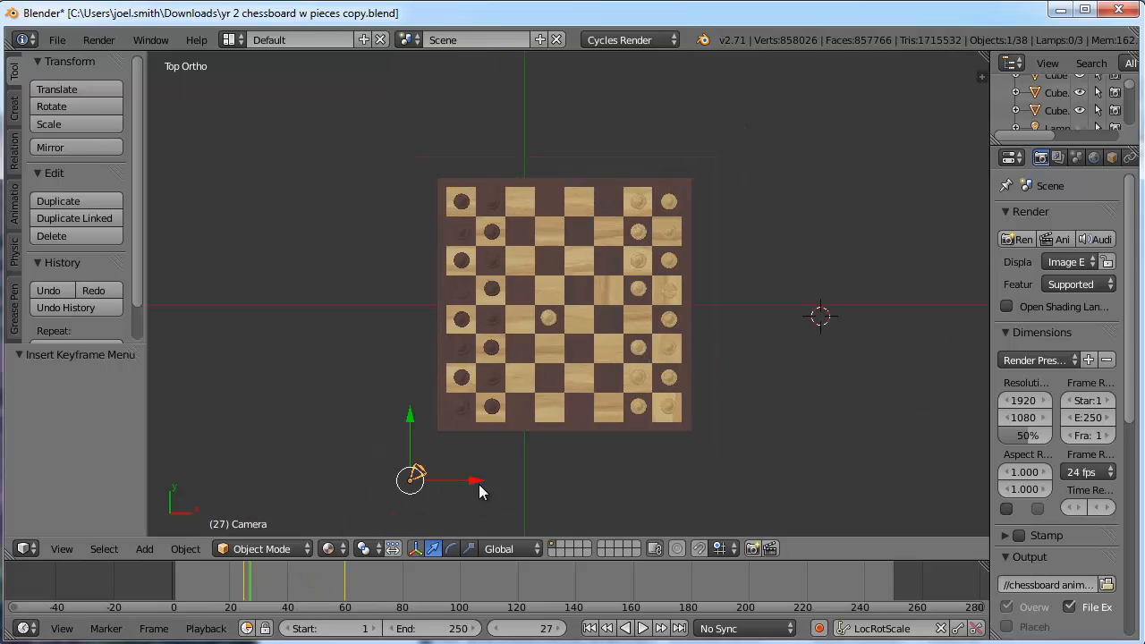
Step: At frame 36, move the camera about -1.34 units along Y, away from the board, and insert a LocRotScale keyframe
{"action": "mouse_move", "coordinate": [249, 569]}
{"action": "left_mouse_down"}
{"action": "mouse_move", "coordinate": [344, 577]}
{"action": "mouse_move", "coordinate": [244, 583]}
{"action": "left_mouse_up"}
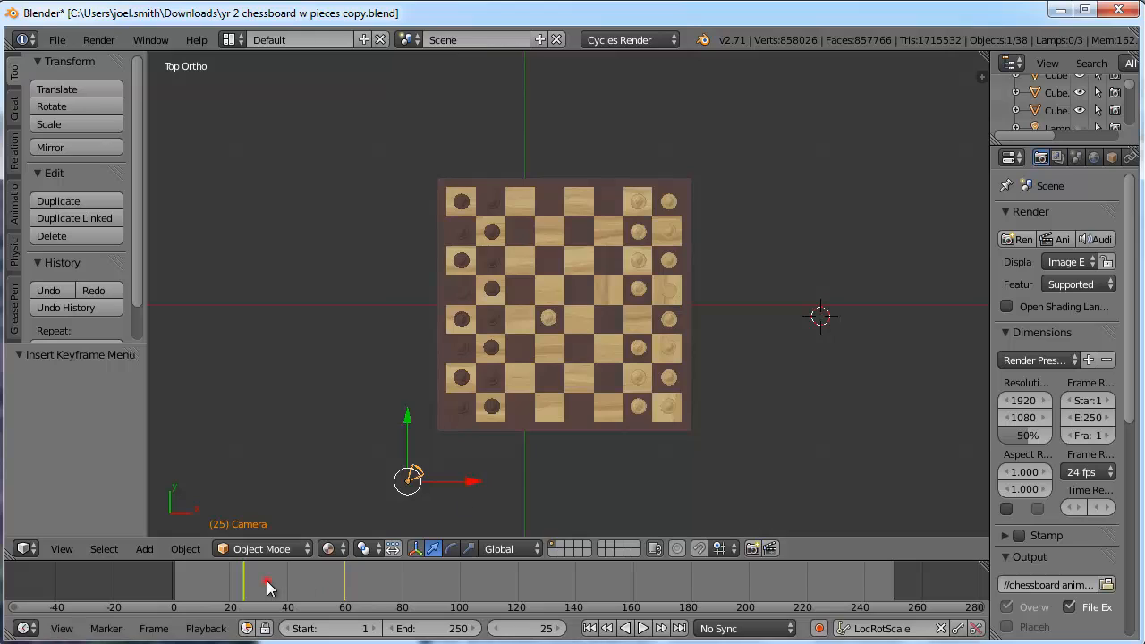
{"action": "left_click_drag", "start_coordinate": [269, 586], "coordinate": [274, 587]}
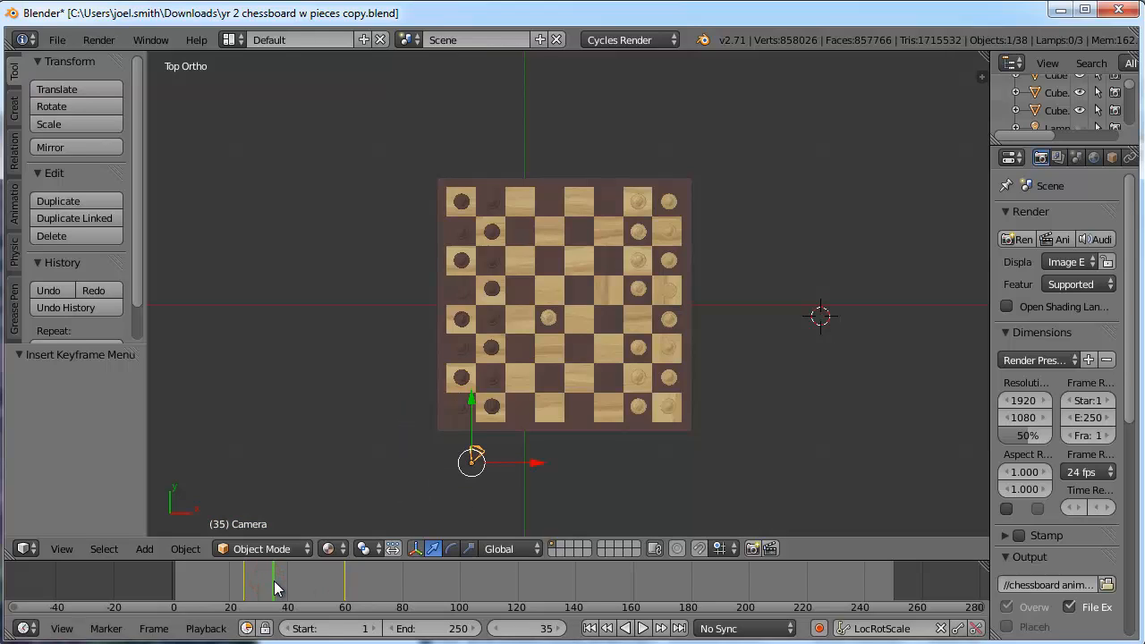
{"action": "left_click", "coordinate": [276, 581]}
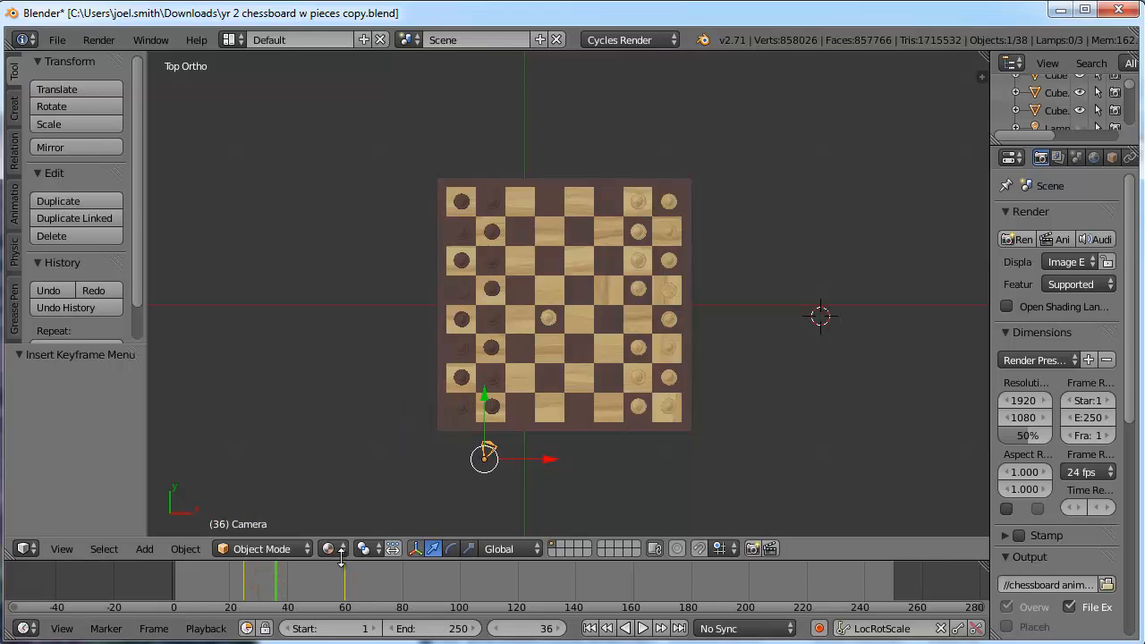
{"action": "left_click_drag", "start_coordinate": [483, 396], "coordinate": [482, 413]}
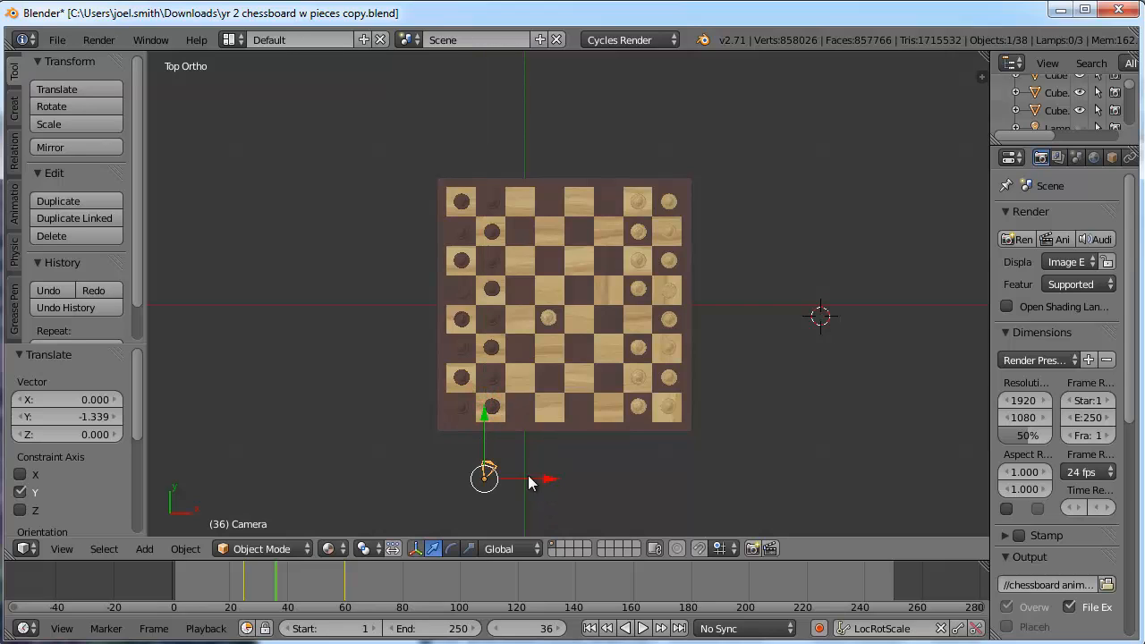
{"action": "key", "text": "i"}
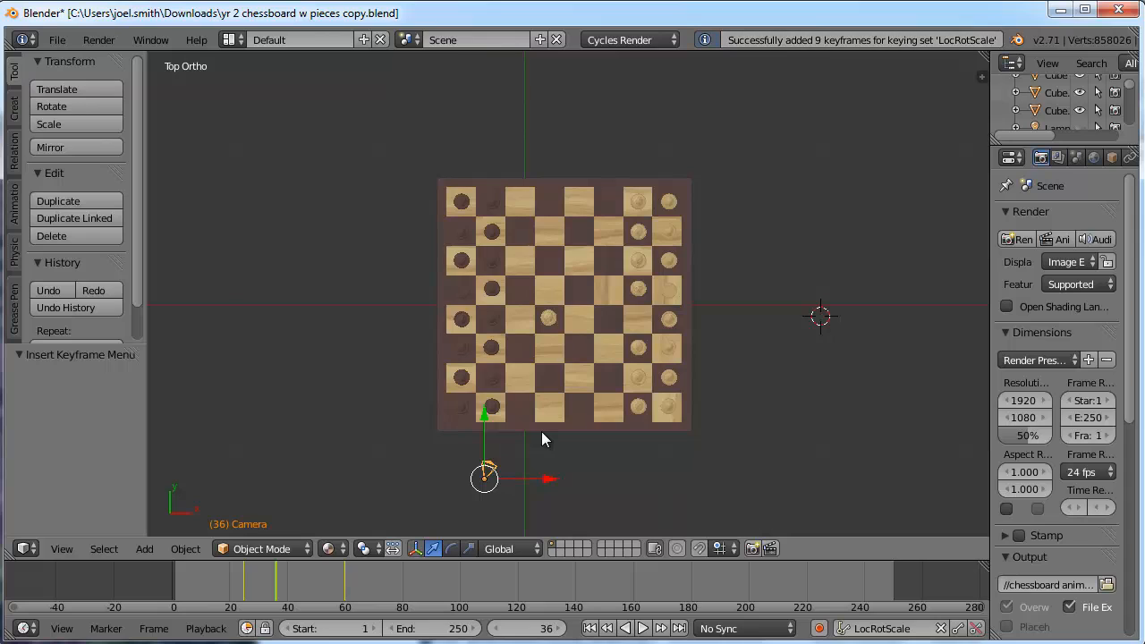
Step: At frame 49, move the camera about -2.6 units along Y, shift it outward along X past the board's corner, and insert a keyframe
{"action": "left_click_drag", "start_coordinate": [285, 585], "coordinate": [313, 586]}
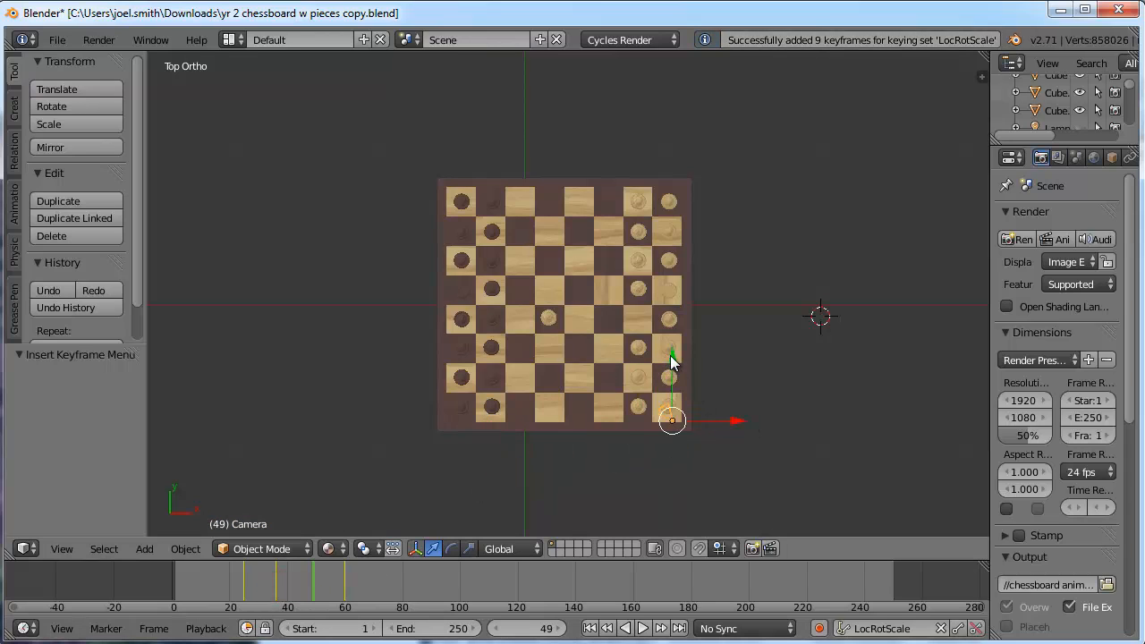
{"action": "left_click_drag", "start_coordinate": [672, 369], "coordinate": [672, 401]}
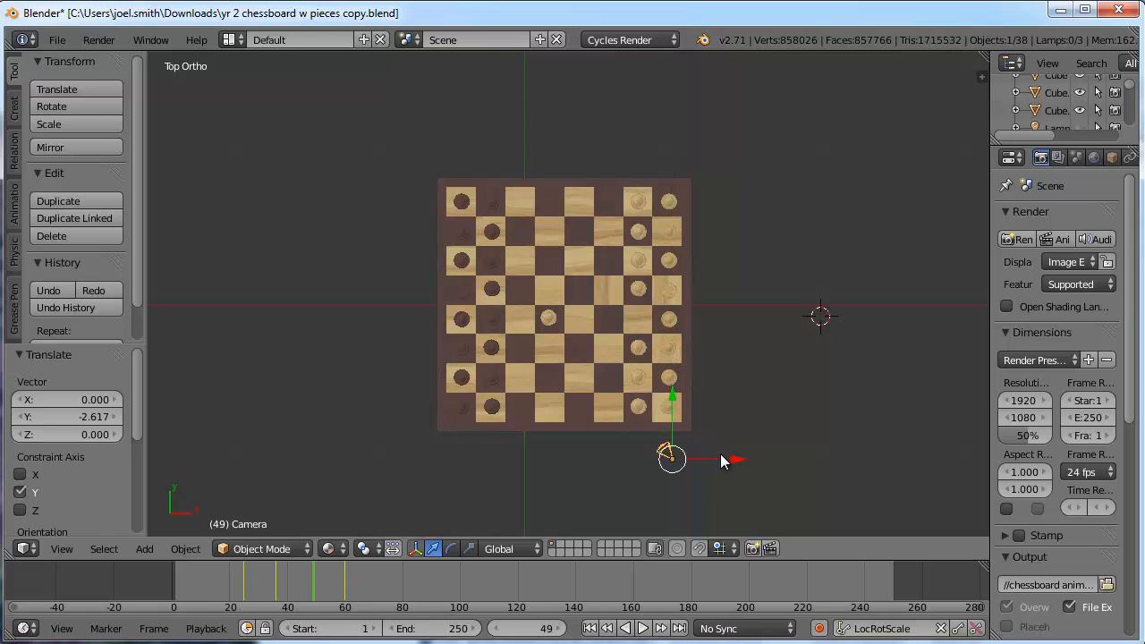
{"action": "left_click_drag", "start_coordinate": [739, 466], "coordinate": [783, 458]}
{"action": "key", "text": "i"}
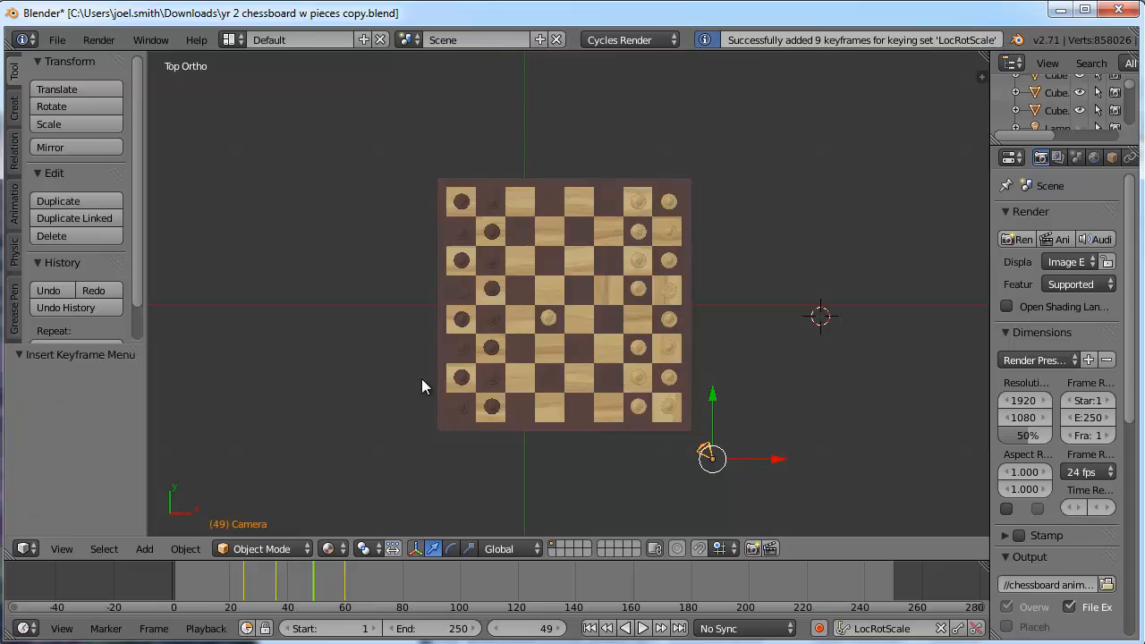
Step: Still at frame 49, bring the camera slightly back inward along X and about 1.34 units along Y, and replace its keyframe
{"action": "mouse_move", "coordinate": [312, 572]}
{"action": "left_mouse_down"}
{"action": "mouse_move", "coordinate": [242, 576]}
{"action": "mouse_move", "coordinate": [365, 567]}
{"action": "mouse_move", "coordinate": [304, 573]}
{"action": "mouse_move", "coordinate": [313, 569]}
{"action": "left_mouse_up"}
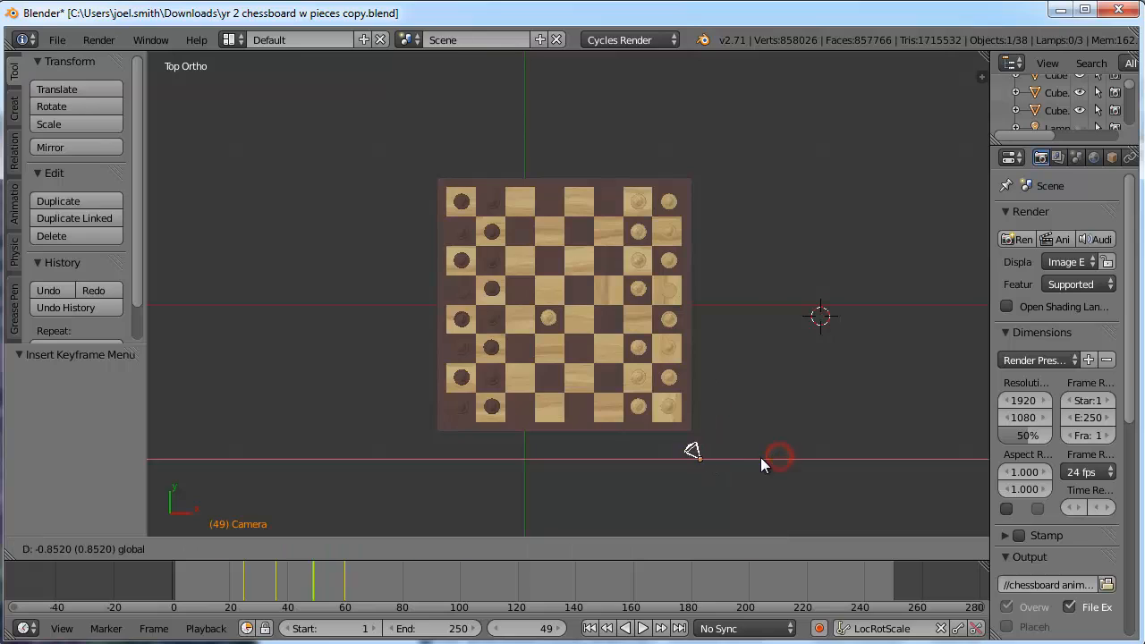
{"action": "left_click_drag", "start_coordinate": [761, 461], "coordinate": [696, 377]}
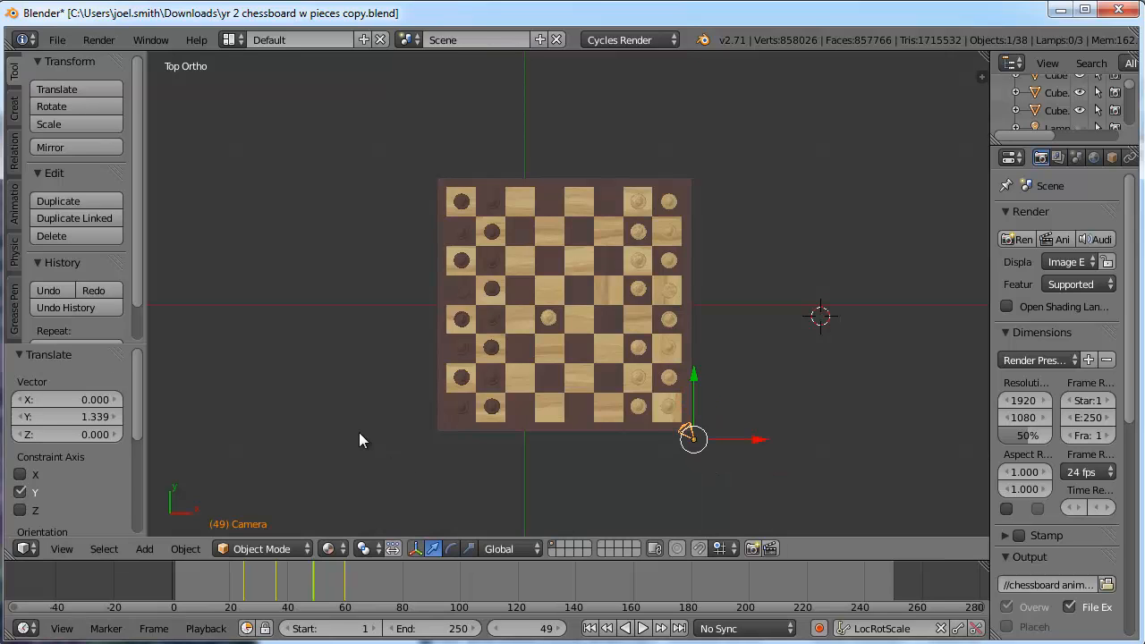
{"action": "key", "text": "i"}
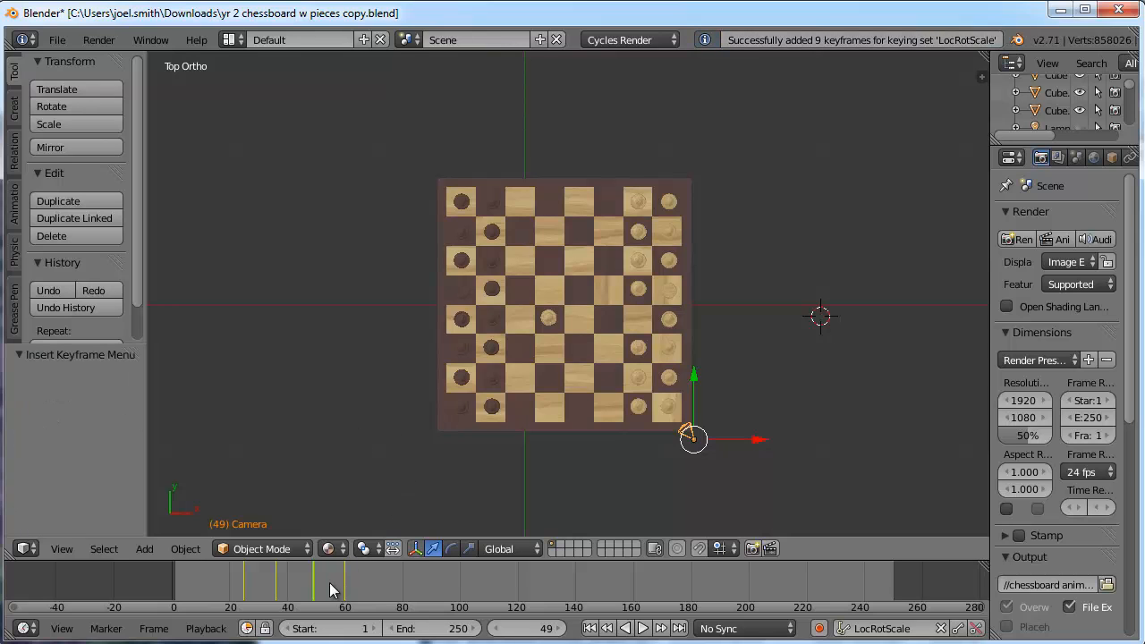
Step: Scrub through the camera view from frame 21 to frame 60 to check the camera's sweep around the board
{"action": "left_click_drag", "start_coordinate": [308, 586], "coordinate": [234, 586]}
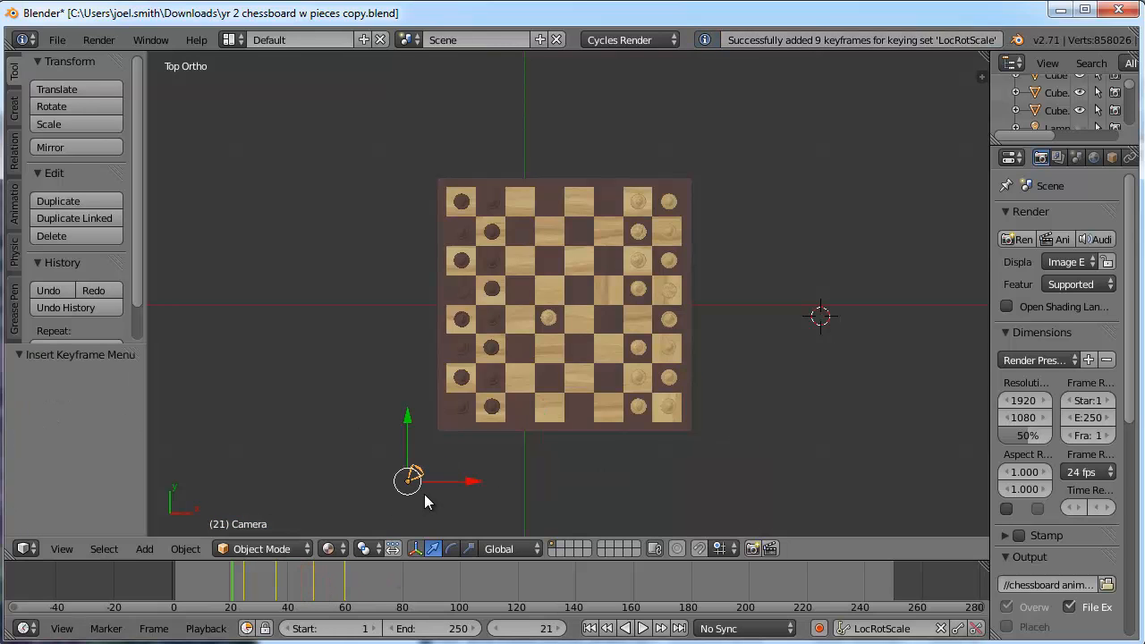
{"action": "key", "text": "KP_0"}
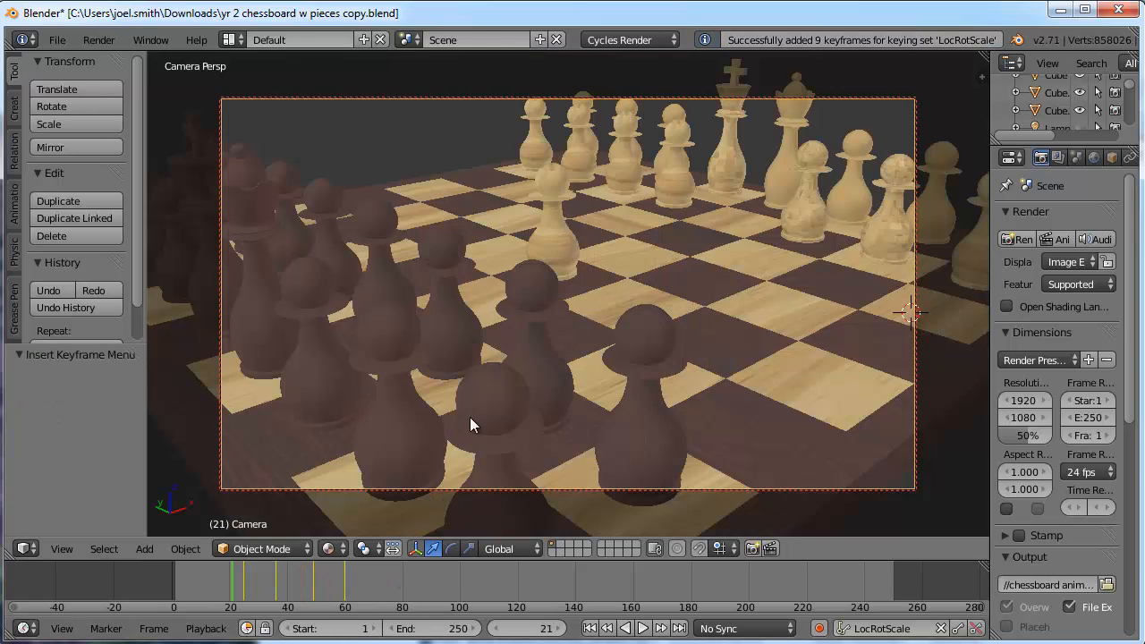
{"action": "left_click", "coordinate": [240, 584]}
{"action": "left_click_drag", "start_coordinate": [246, 587], "coordinate": [345, 572]}
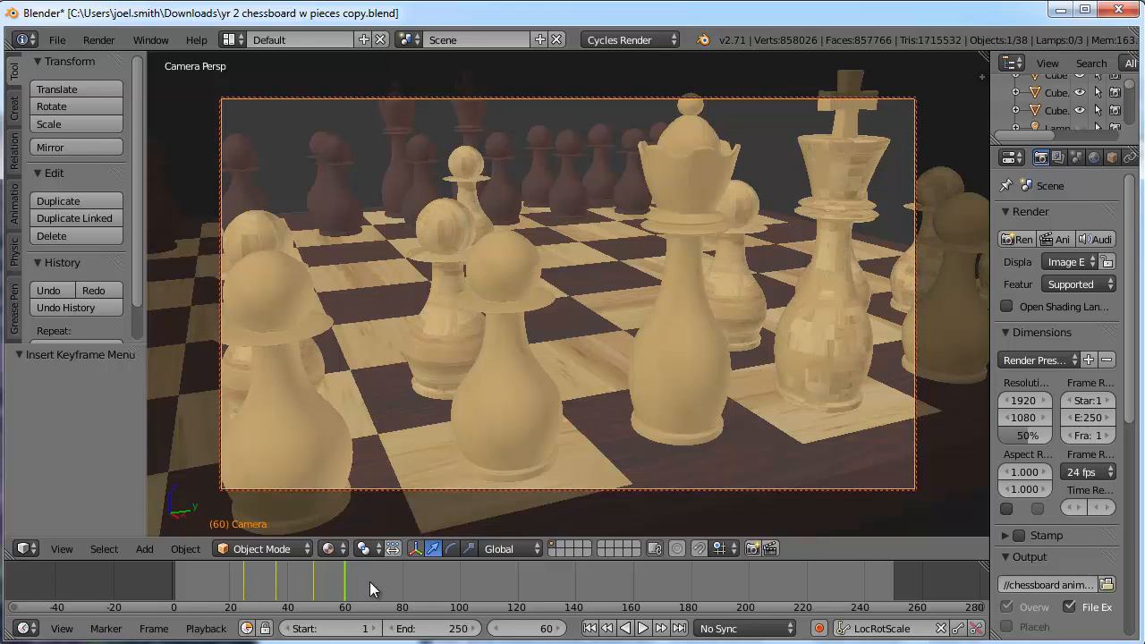
Step: Advance to frame 65, select the dark pawn near the far edge of the board, and insert a LocRotScale keyframe for its starting position
{"action": "left_click", "coordinate": [561, 628]}
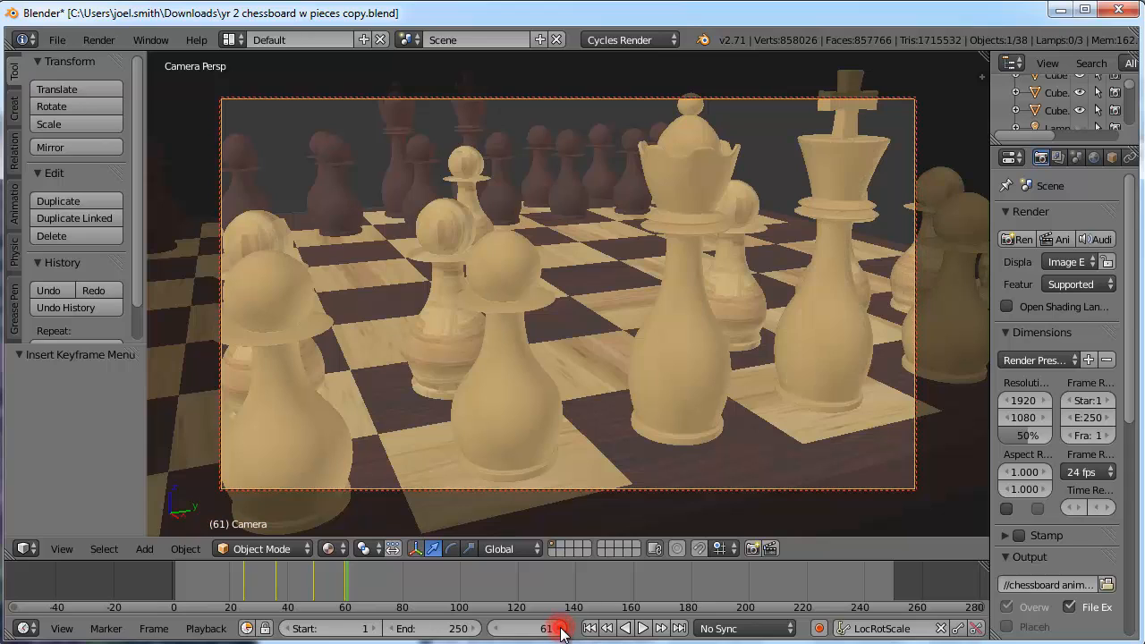
{"action": "left_click", "coordinate": [561, 628]}
{"action": "left_click", "coordinate": [561, 628]}
{"action": "left_click", "coordinate": [561, 628]}
{"action": "left_click", "coordinate": [561, 628]}
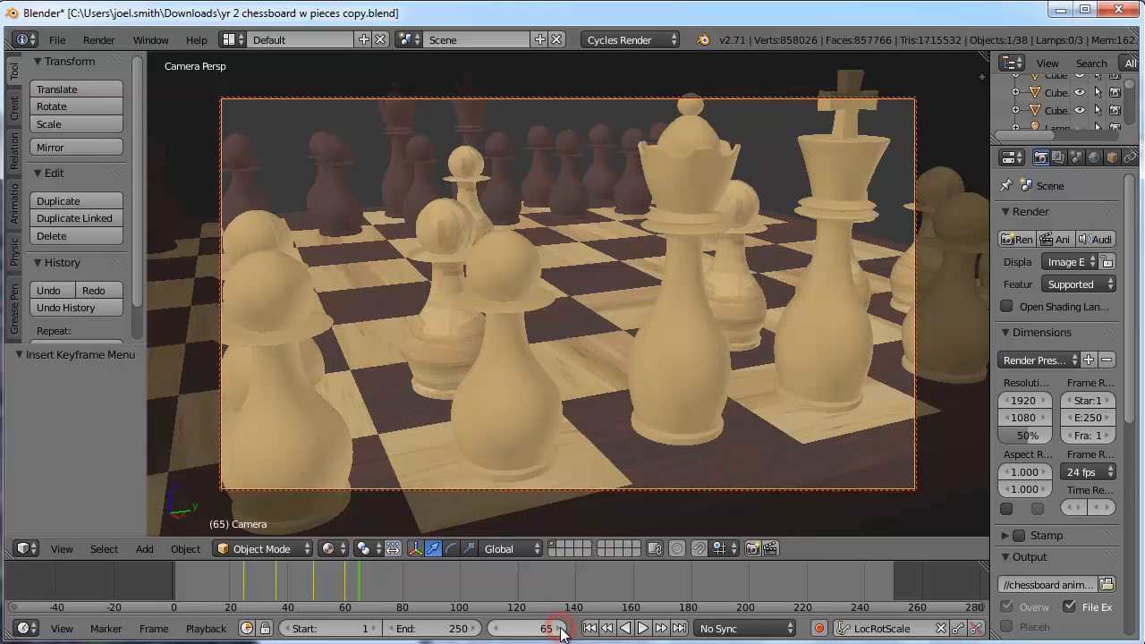
{"action": "right_click", "coordinate": [336, 197]}
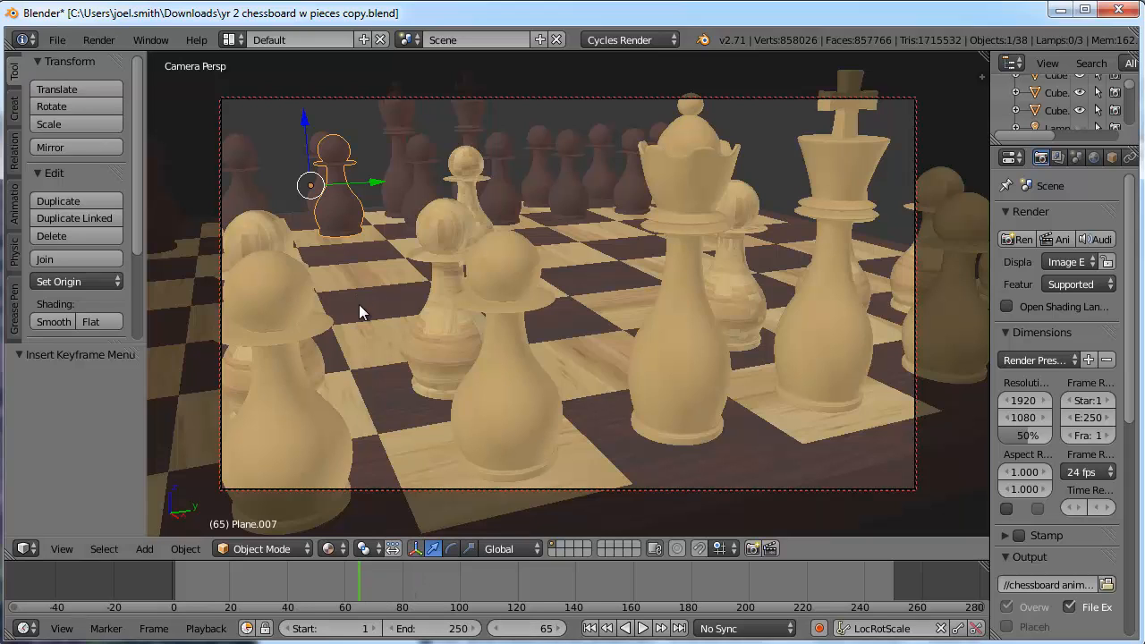
{"action": "key", "text": "i"}
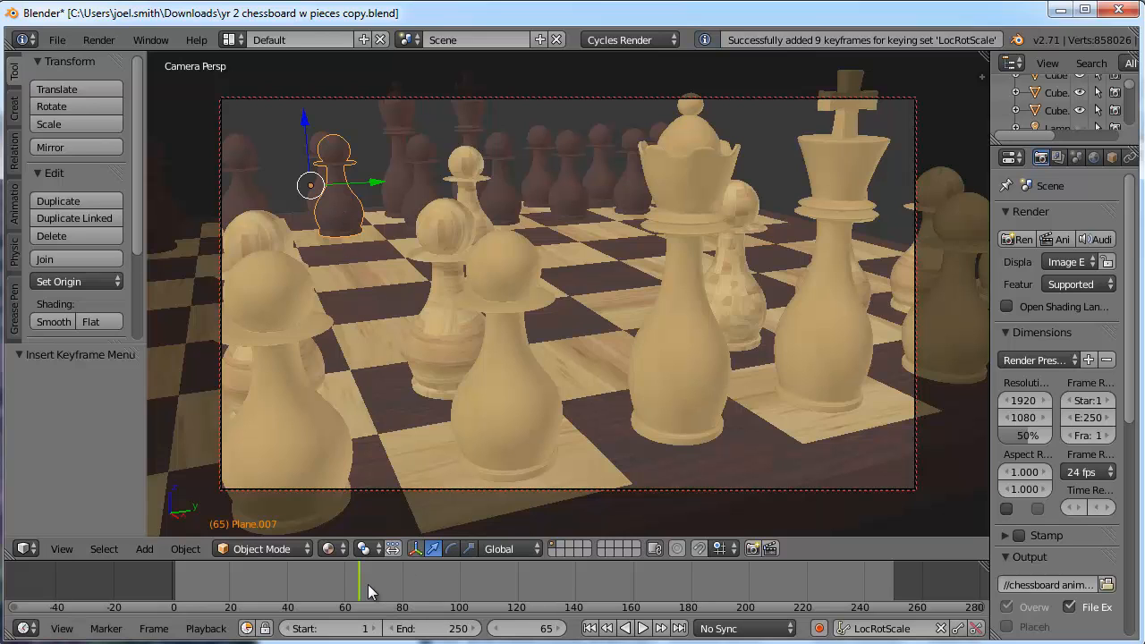
Step: At frame 80, move the dark pawn about 3.96 units along X in the top view, and insert a keyframe in the camera view
{"action": "left_click_drag", "start_coordinate": [360, 581], "coordinate": [403, 579]}
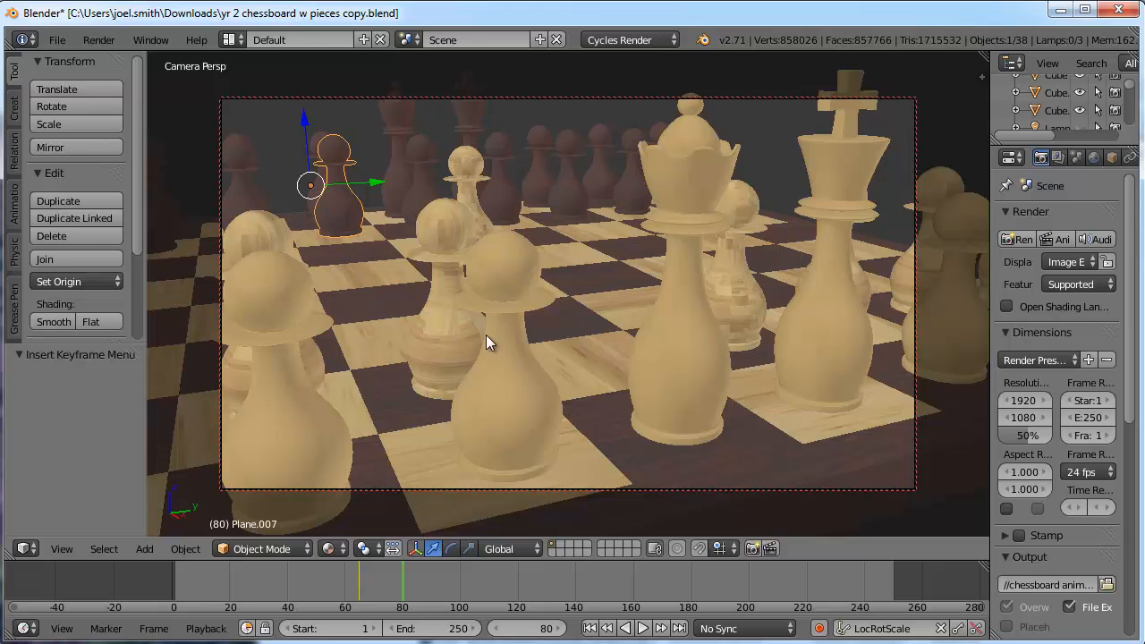
{"action": "key", "text": "KP_7"}
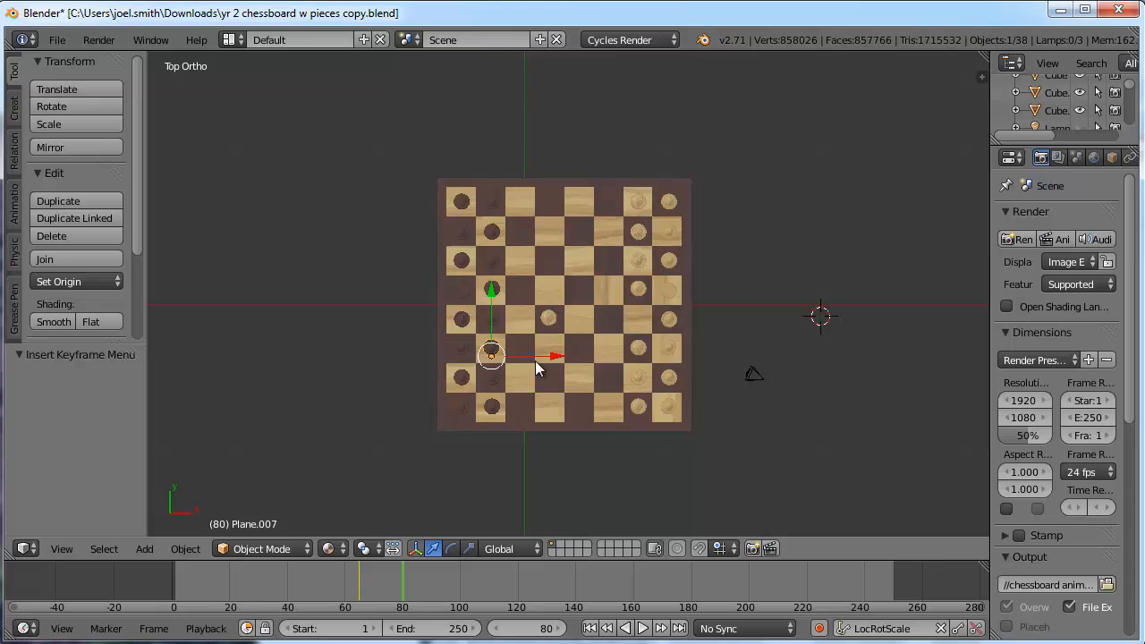
{"action": "left_click_drag", "start_coordinate": [556, 354], "coordinate": [614, 356]}
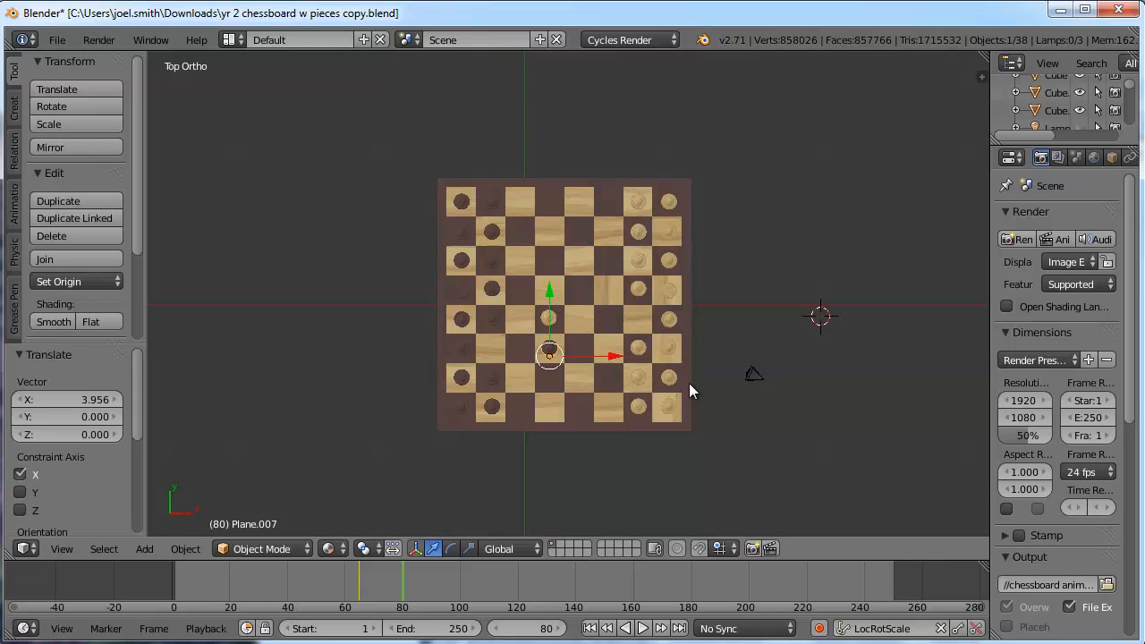
{"action": "key", "text": "KP_0"}
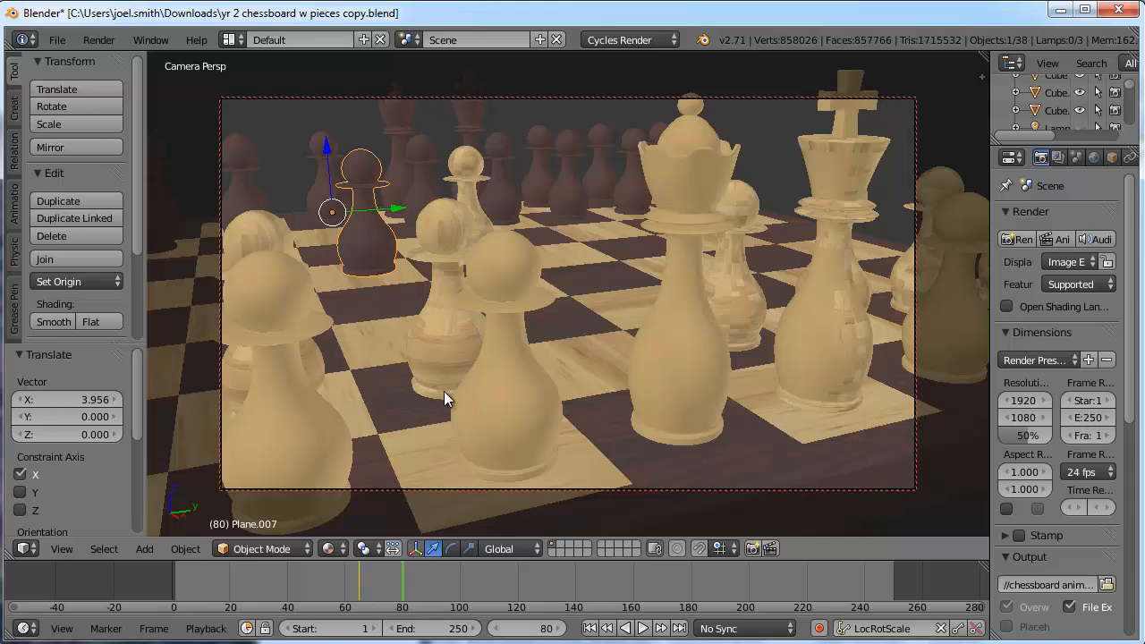
{"action": "key", "text": "i"}
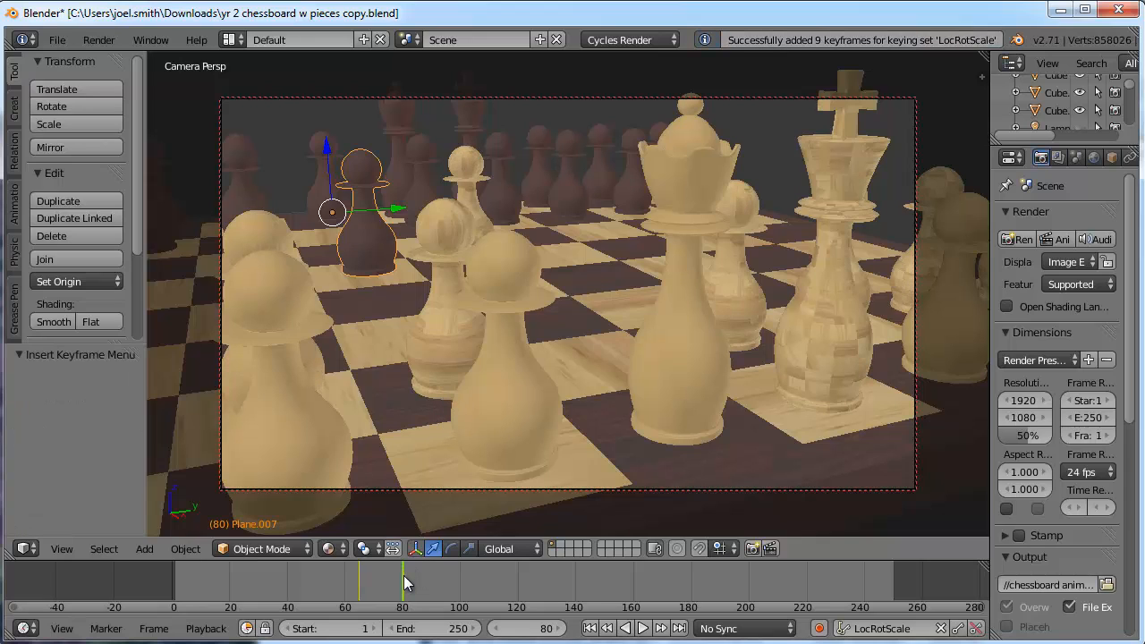
Step: Go to frame 85 and set the animation's end frame to 85
{"action": "left_click_drag", "start_coordinate": [403, 575], "coordinate": [420, 577]}
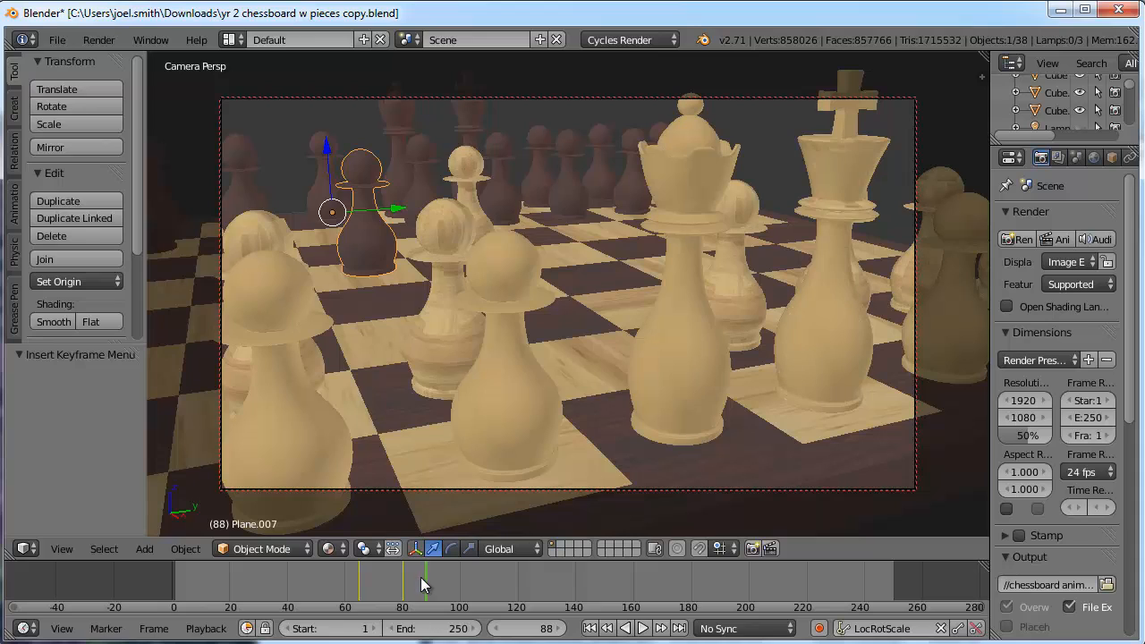
{"action": "left_click", "coordinate": [539, 628]}
{"action": "type", "text": "85"}
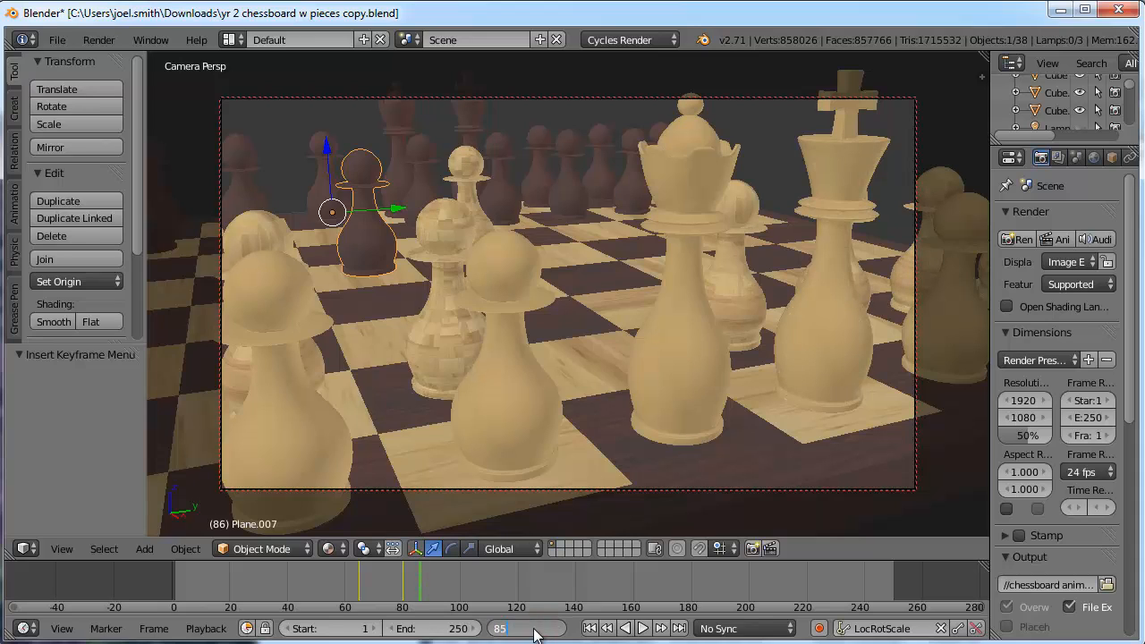
{"action": "key", "text": "Return"}
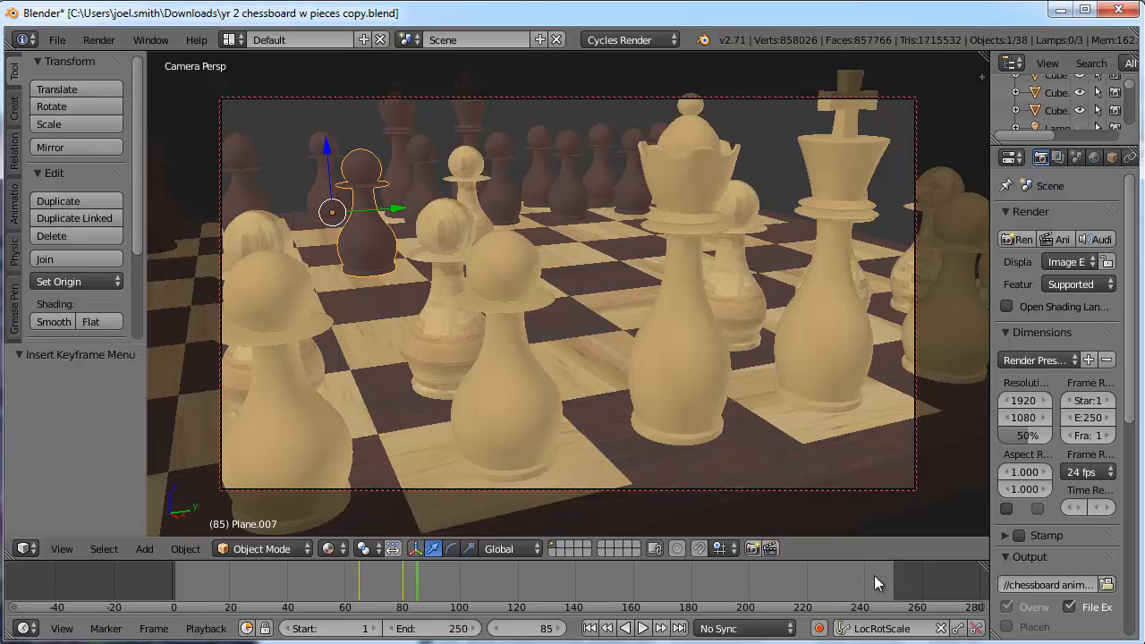
{"action": "left_click", "coordinate": [432, 628]}
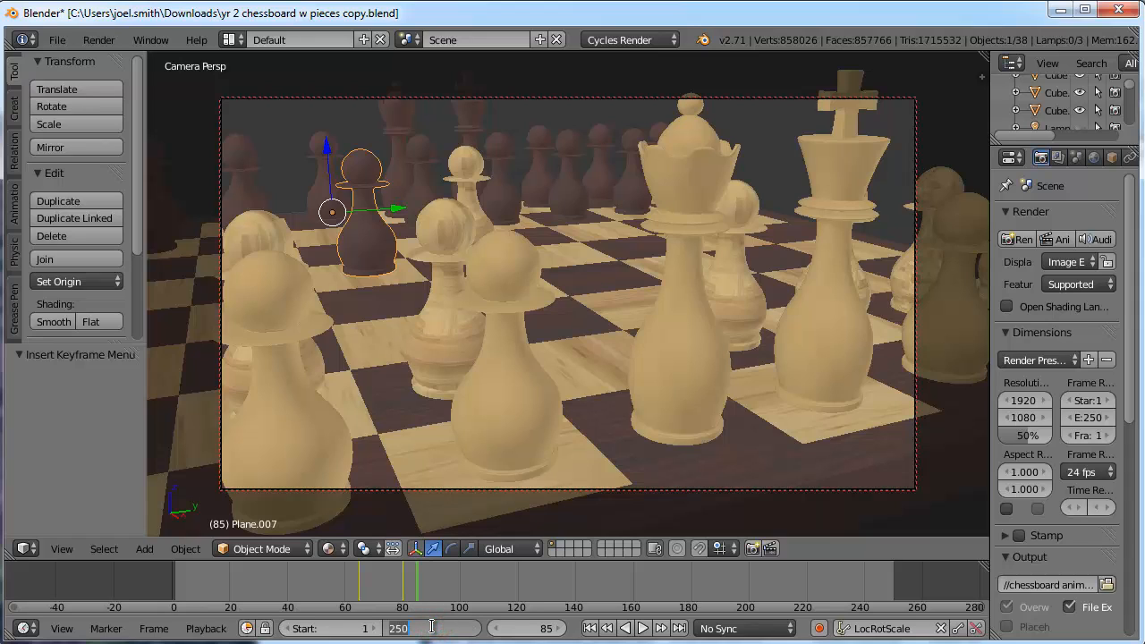
{"action": "type", "text": "85"}
{"action": "key", "text": "Return"}
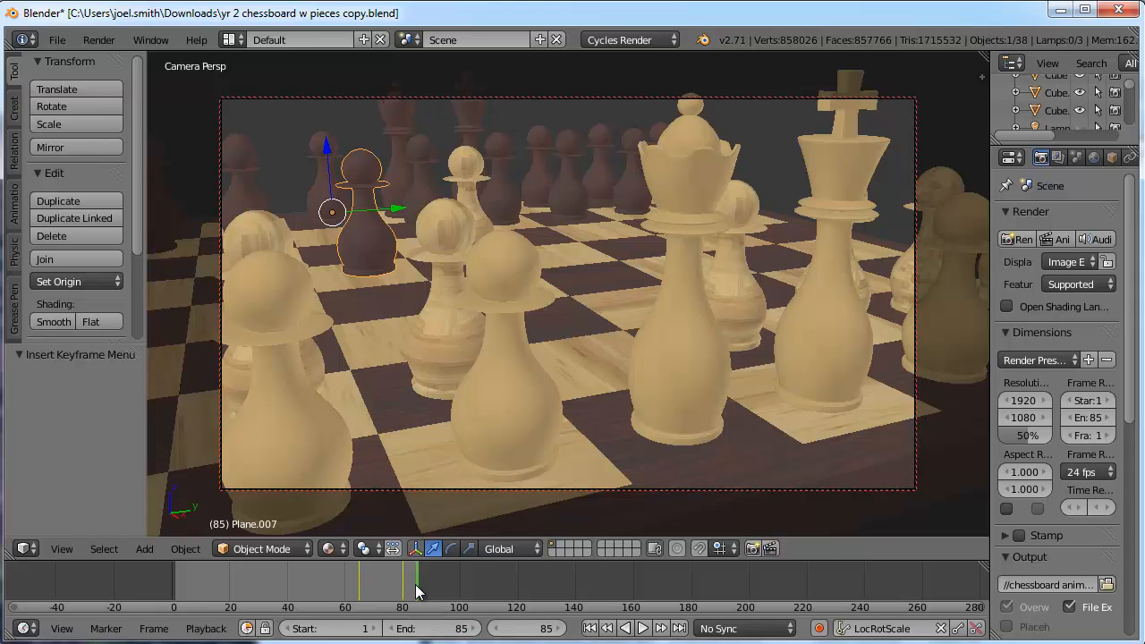
Step: Rewind to the early frames and play the animation in the camera view to check the pawn and camera motion
{"action": "mouse_move", "coordinate": [414, 579]}
{"action": "left_mouse_down"}
{"action": "mouse_move", "coordinate": [172, 582]}
{"action": "mouse_move", "coordinate": [422, 581]}
{"action": "mouse_move", "coordinate": [403, 581]}
{"action": "left_mouse_up"}
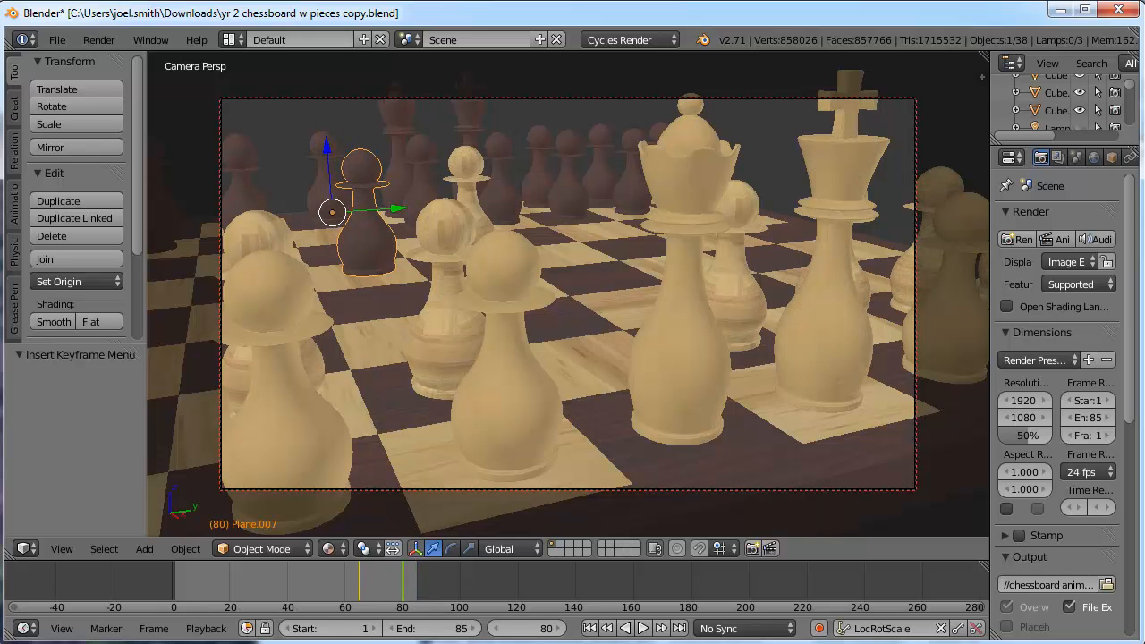
{"action": "left_click_drag", "start_coordinate": [254, 584], "coordinate": [187, 583]}
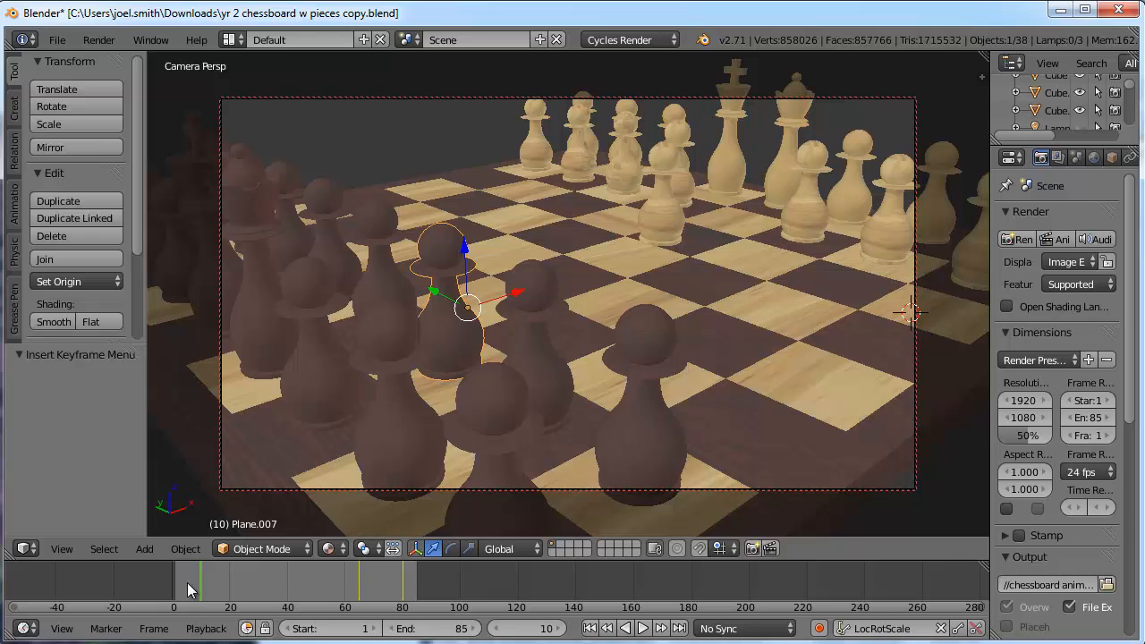
{"action": "left_click", "coordinate": [643, 627]}
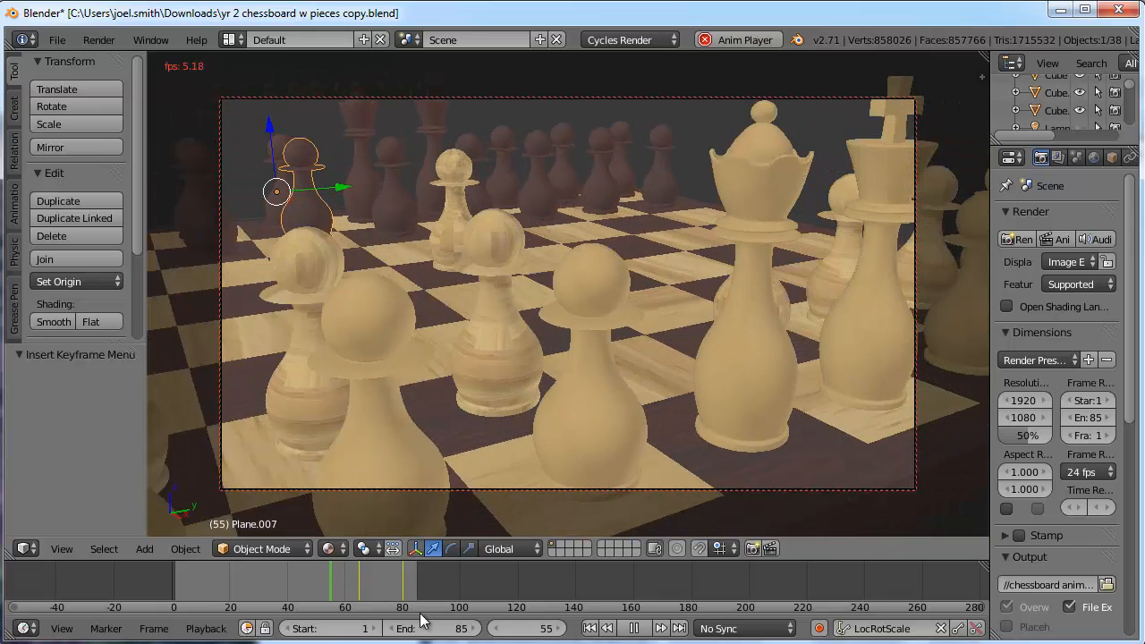
{"action": "left_click", "coordinate": [637, 628]}
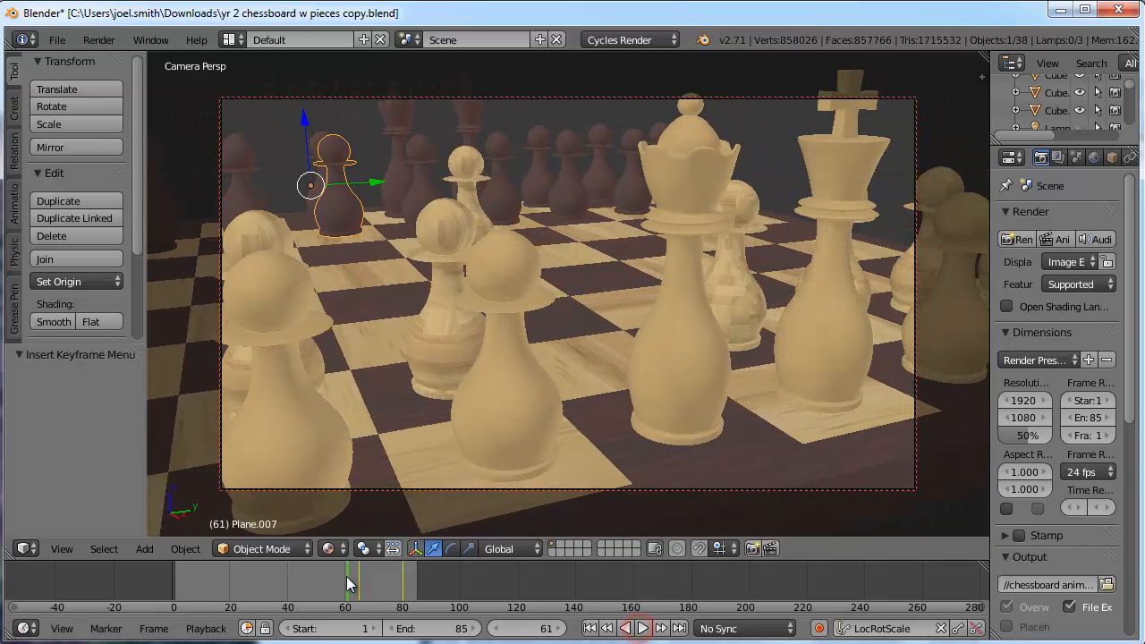
Step: Lower the dark pawn's viewport subdivision level to 0 and scrub from frame 22 to frame 75 to check playback
{"action": "left_click", "coordinate": [237, 580]}
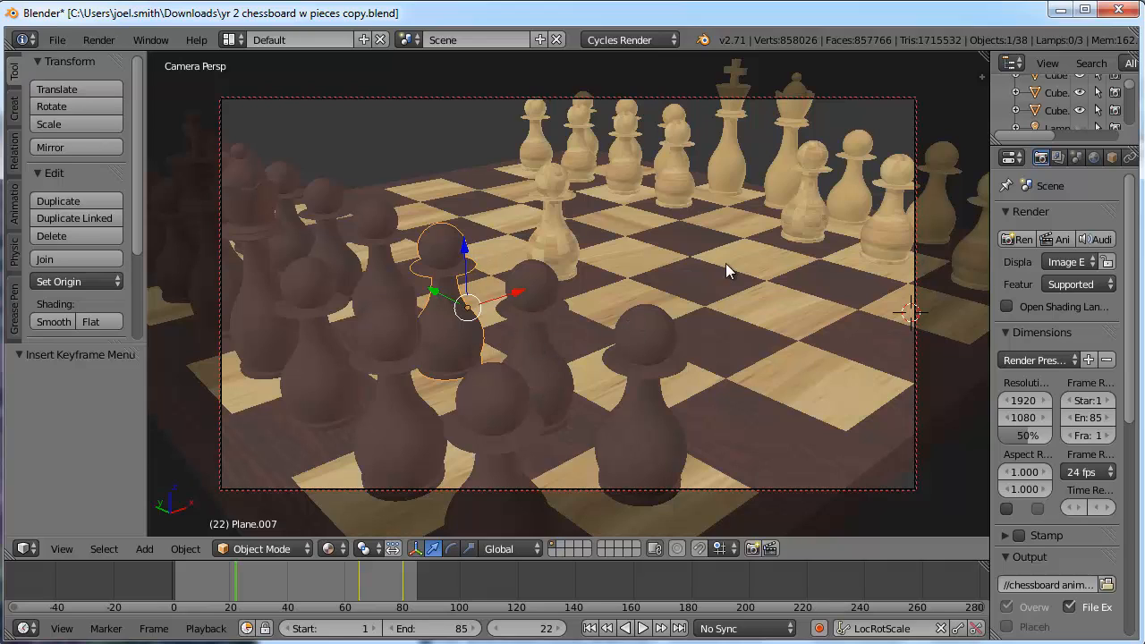
{"action": "scroll", "coordinate": [1105, 159], "scroll_direction": "down", "scroll_amount": 2}
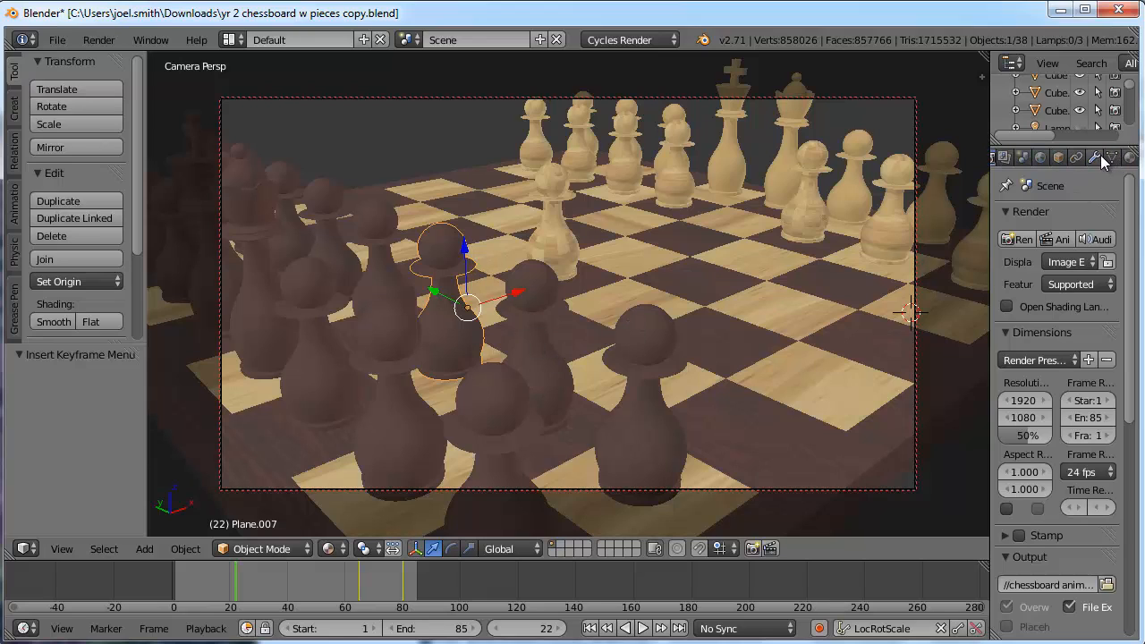
{"action": "left_click", "coordinate": [1095, 158]}
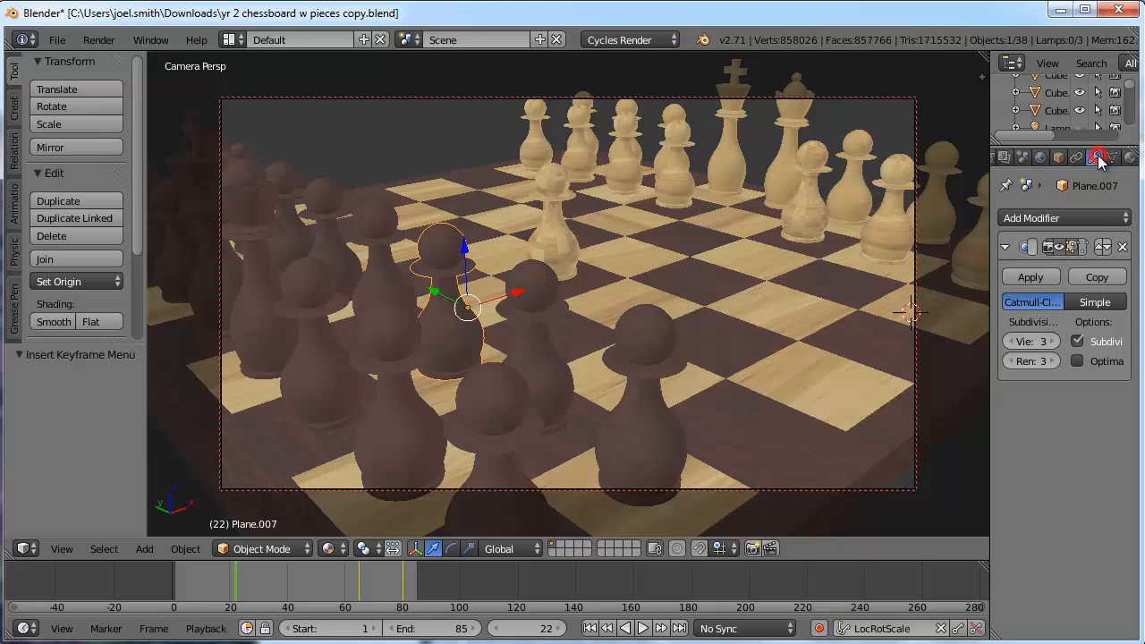
{"action": "left_click", "coordinate": [1012, 342]}
{"action": "left_click", "coordinate": [1012, 341]}
{"action": "left_click", "coordinate": [1012, 341]}
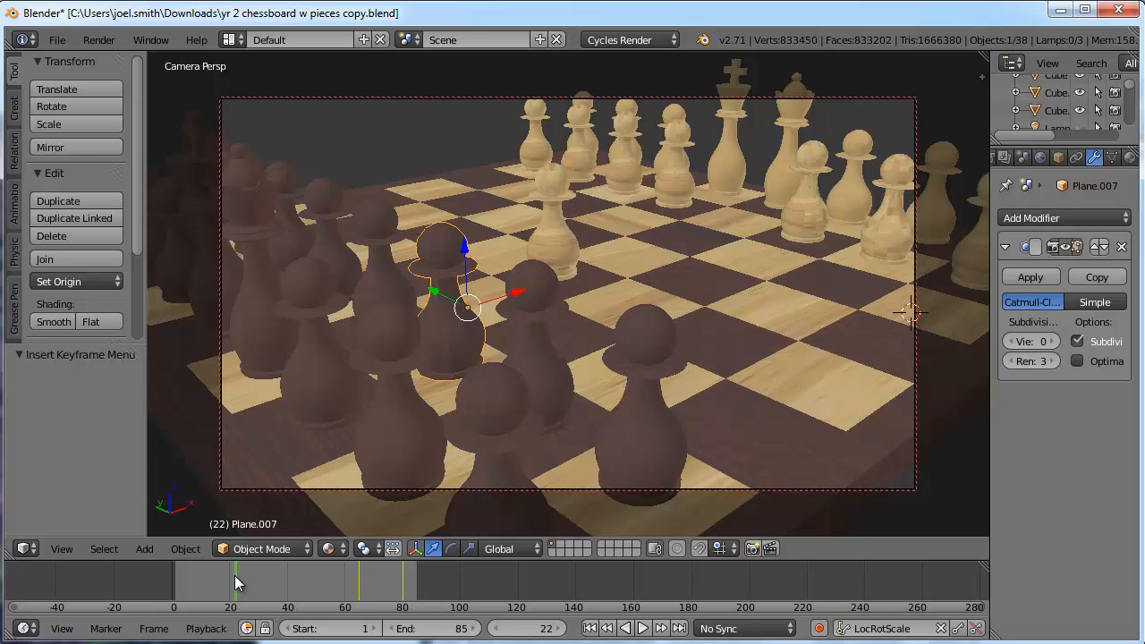
{"action": "left_click_drag", "start_coordinate": [235, 584], "coordinate": [389, 574]}
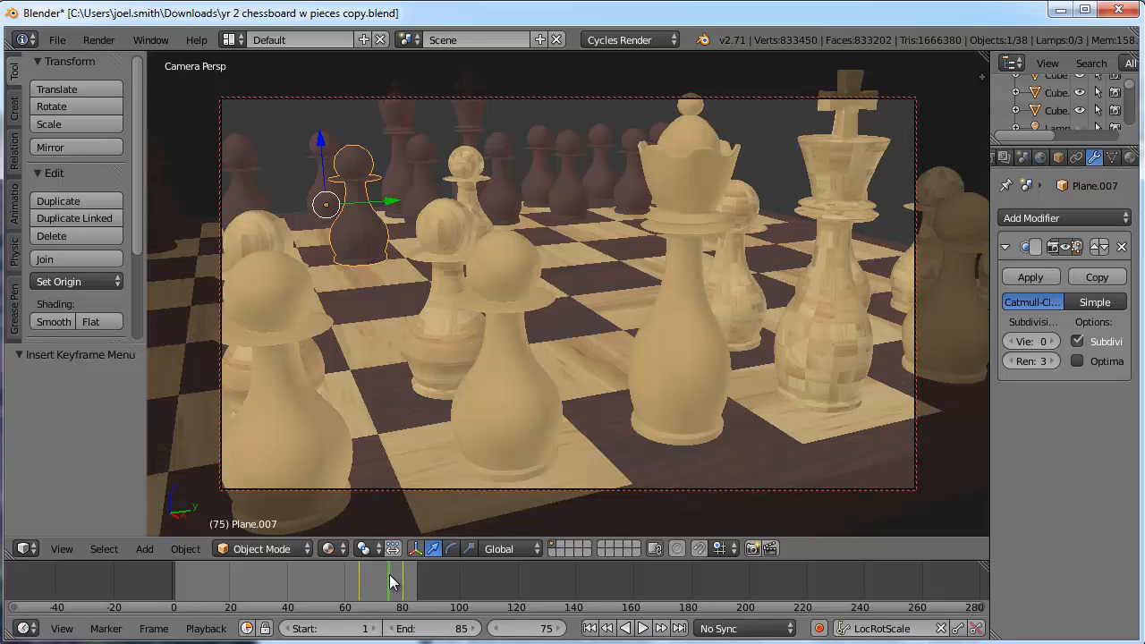